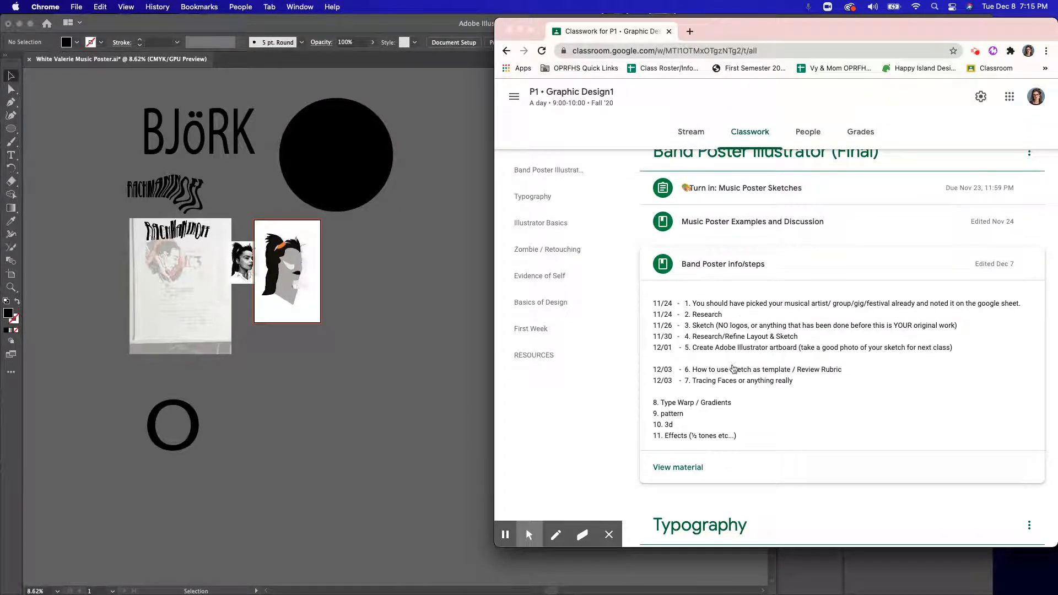
Step: Review the class instructions and attachments in Music Poster Examples and Discussion under Band Poster Illustrator (Final)
scroll(742, 370, up, 1)
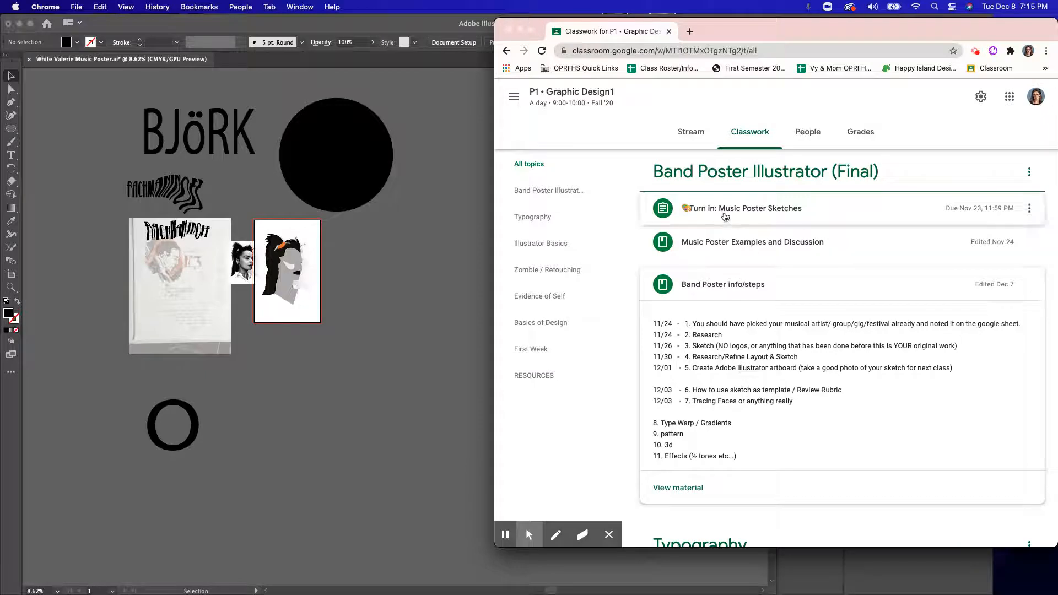
click(739, 210)
click(740, 214)
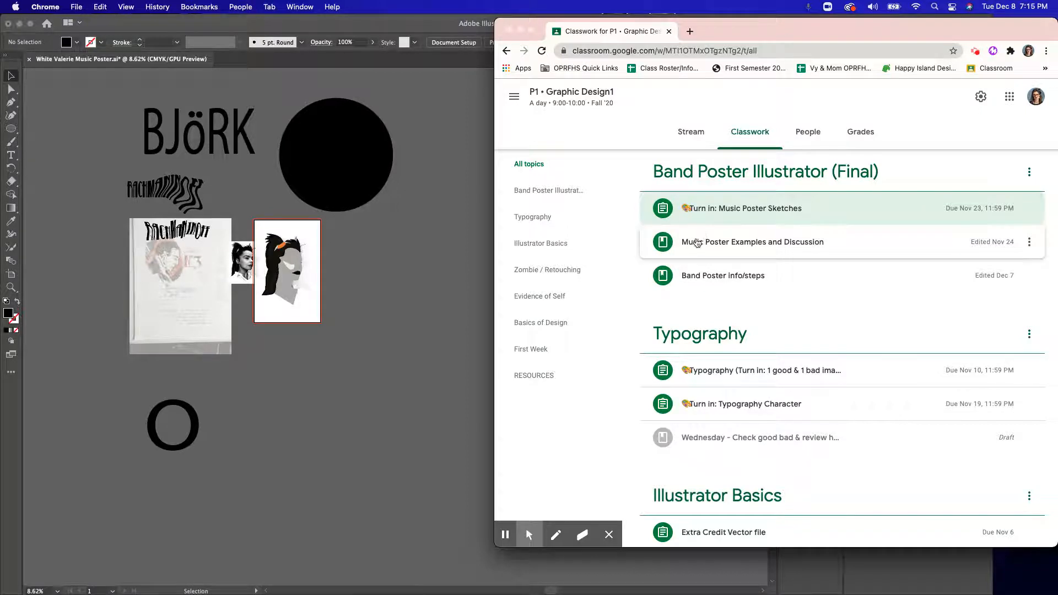
click(711, 244)
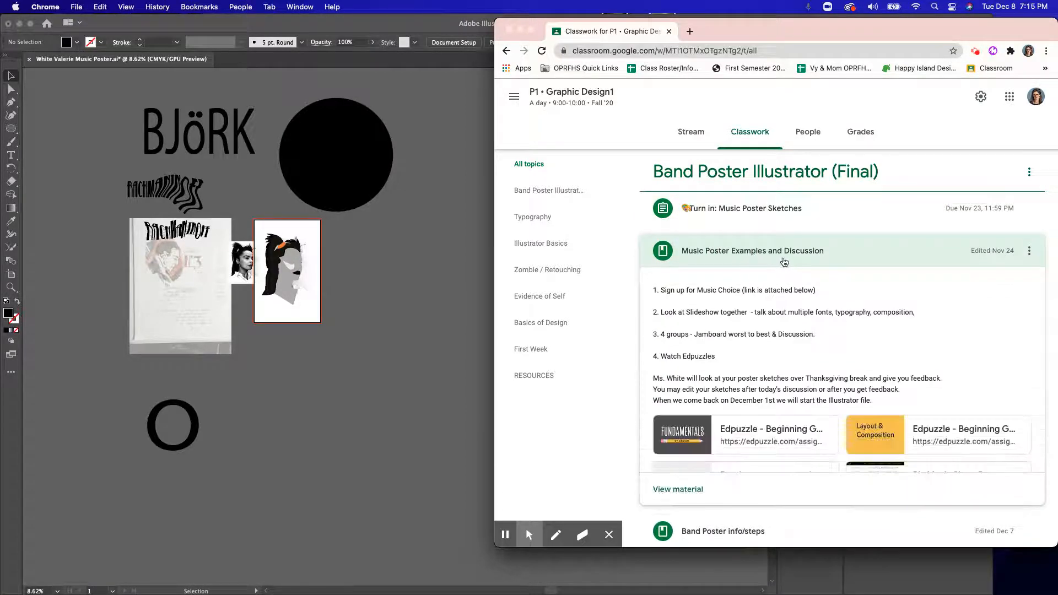
scroll(746, 326, down, 3)
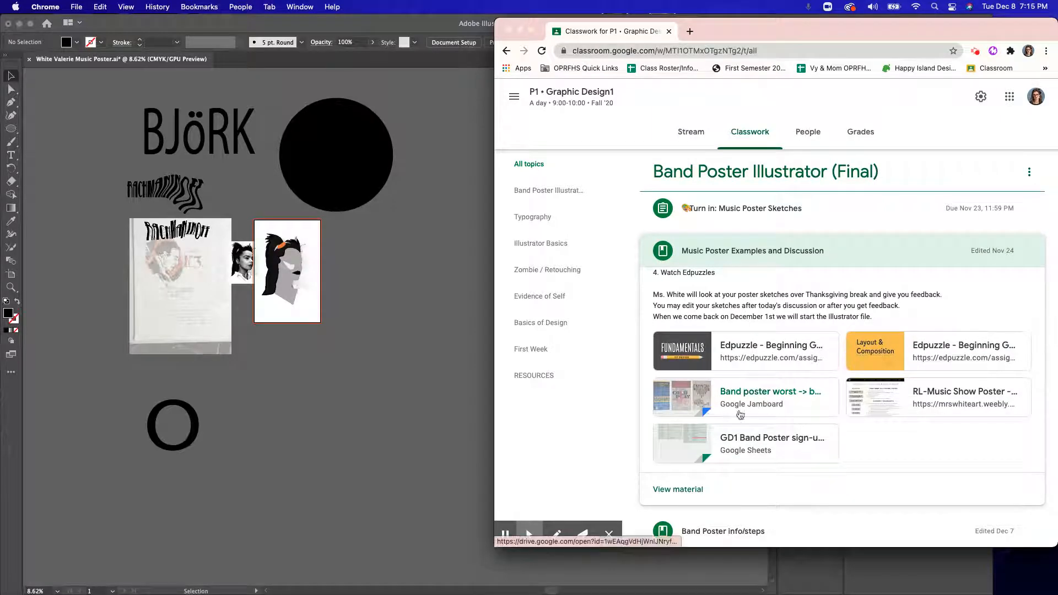
scroll(882, 395, up, 3)
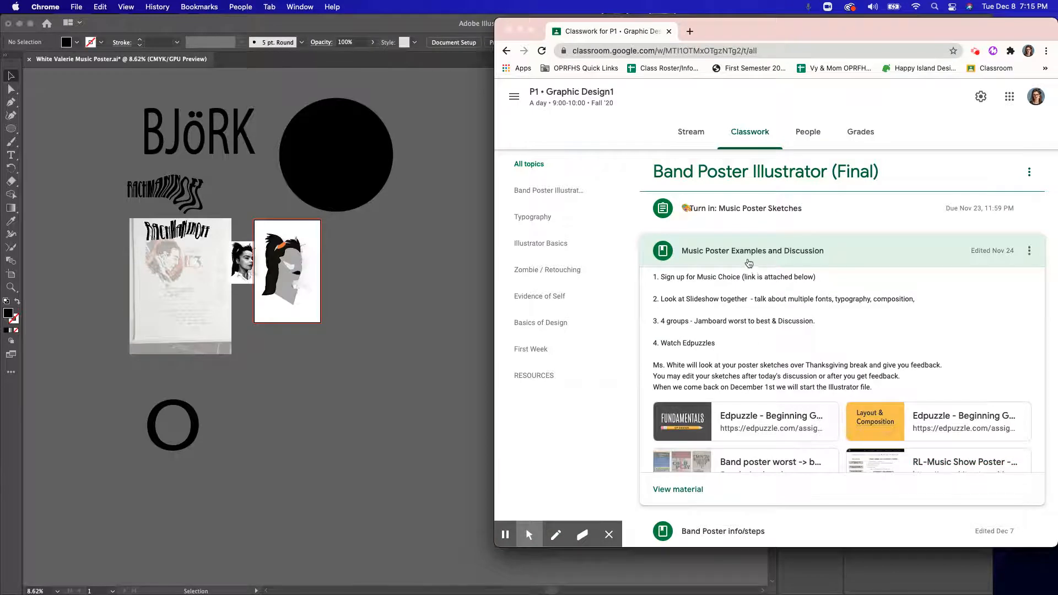
click(747, 262)
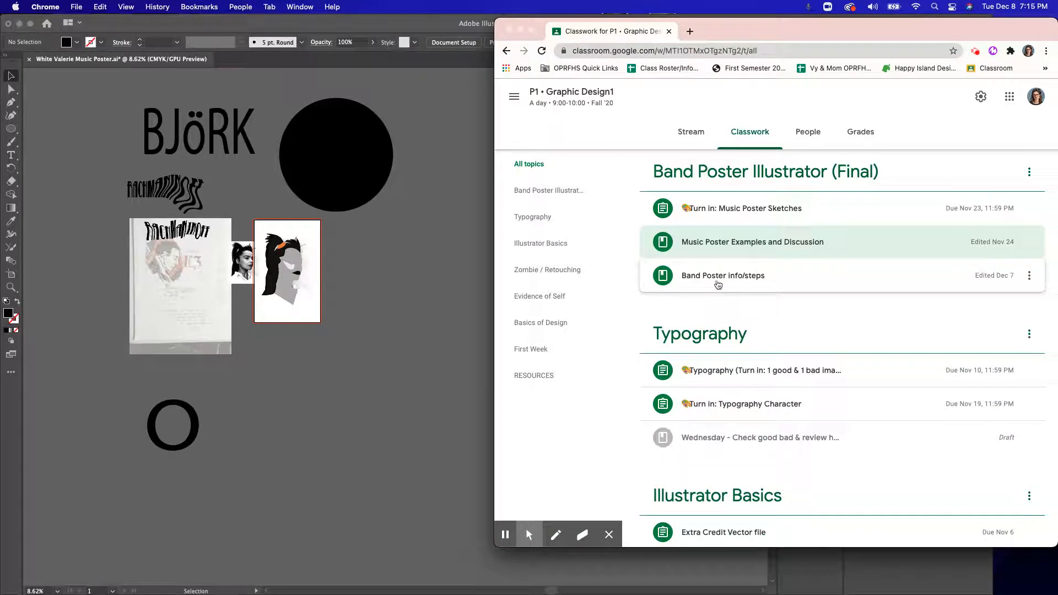
Step: Expand Band Poster info/steps and read through the dated list of project steps
click(727, 280)
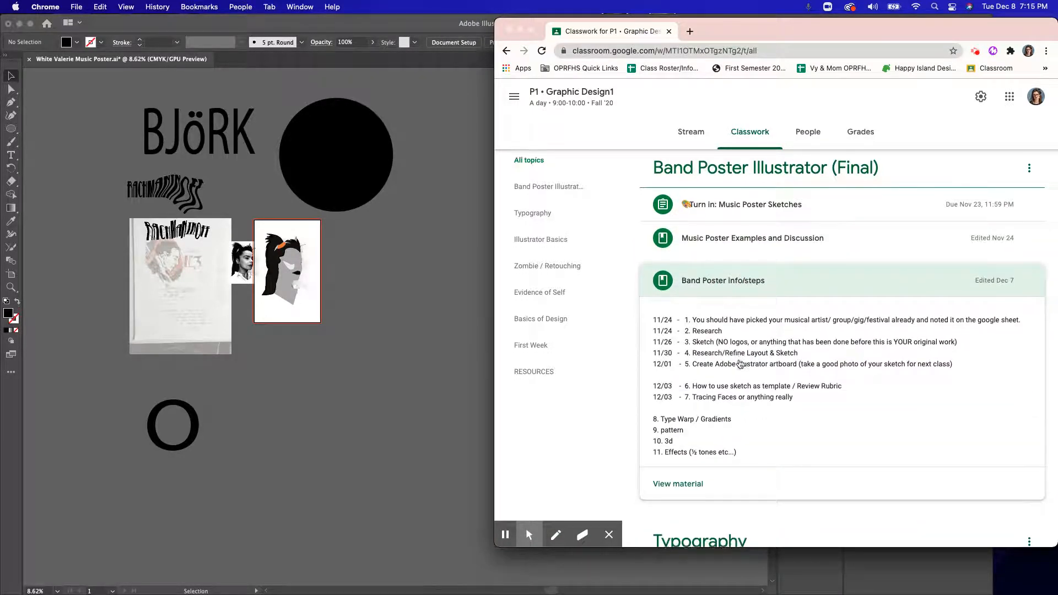
scroll(755, 380, down, 1)
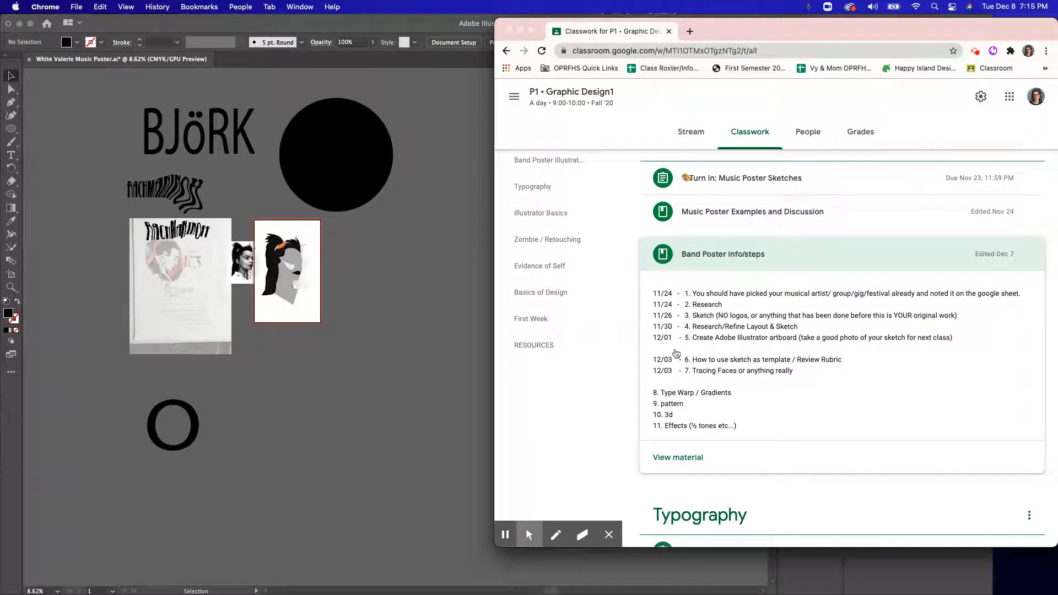
scroll(689, 402, down, 1)
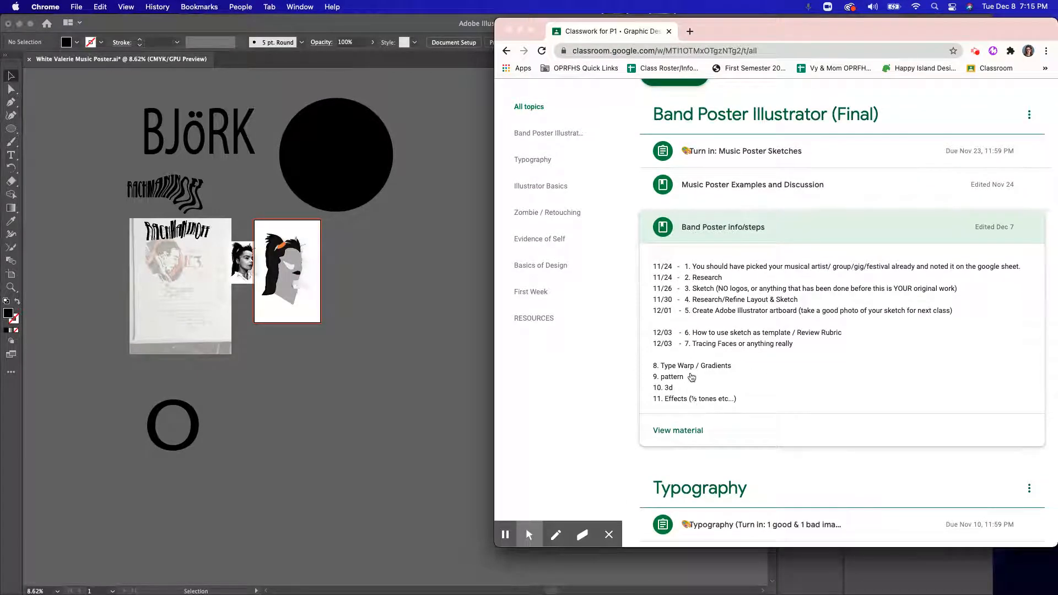
scroll(749, 331, up, 1)
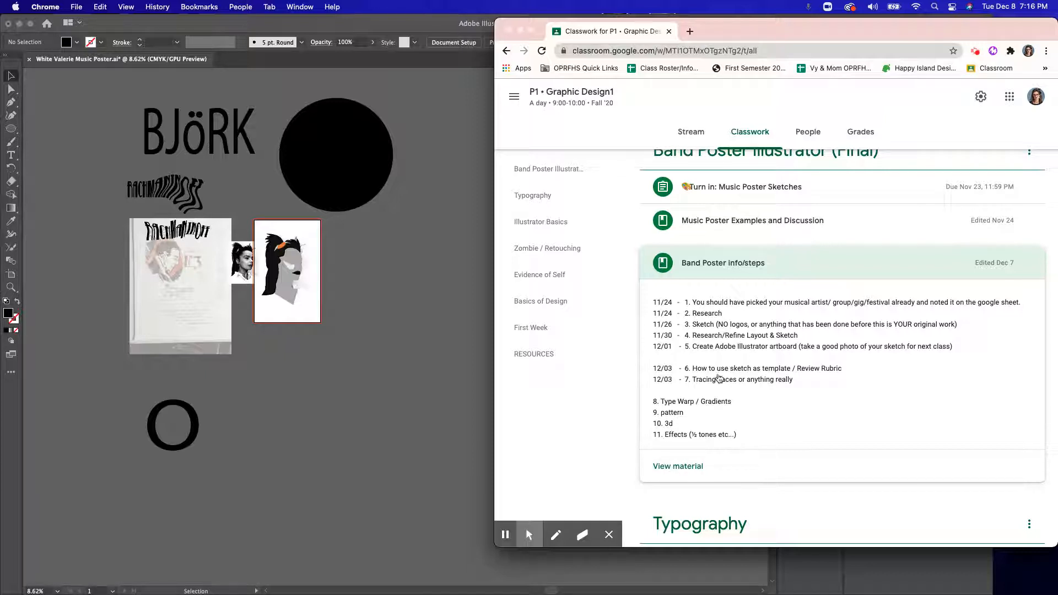
Step: Switch to Illustrator and start a new document, naming it with the student's last and first name followed by Music Poster
click(475, 338)
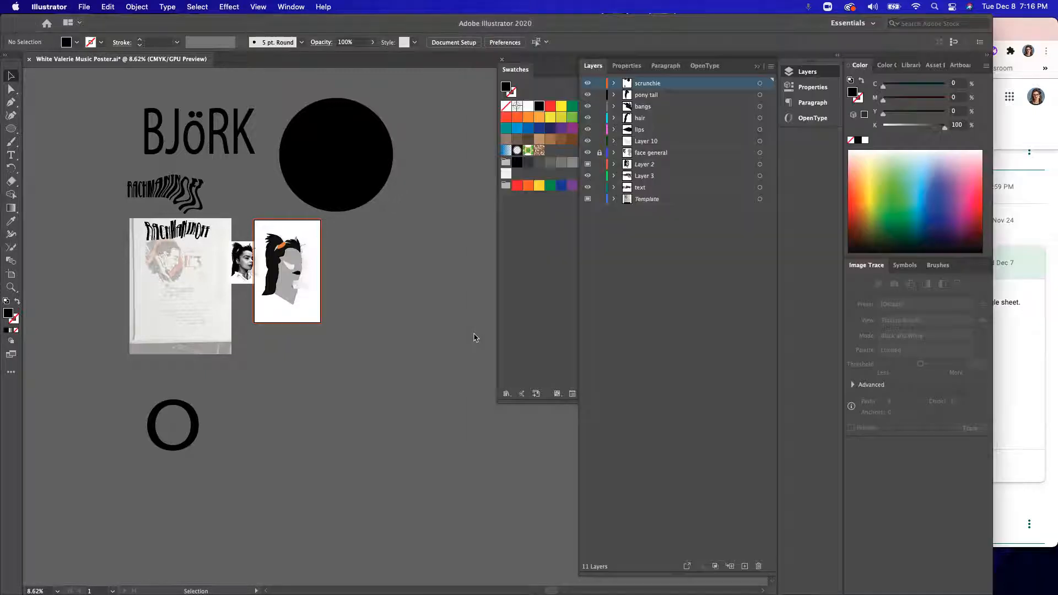
click(84, 6)
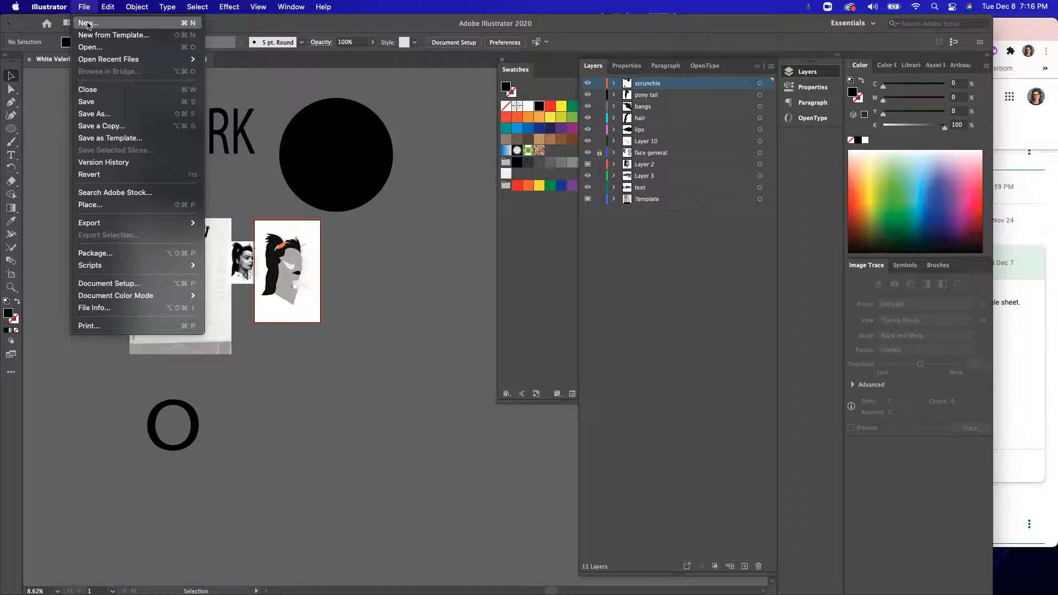
click(88, 24)
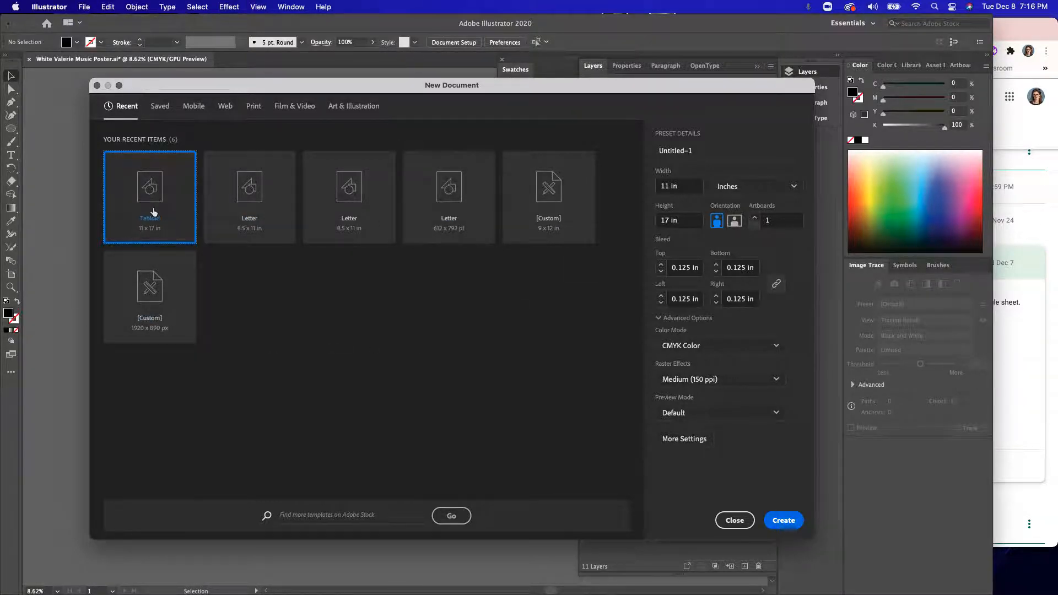
click(691, 150)
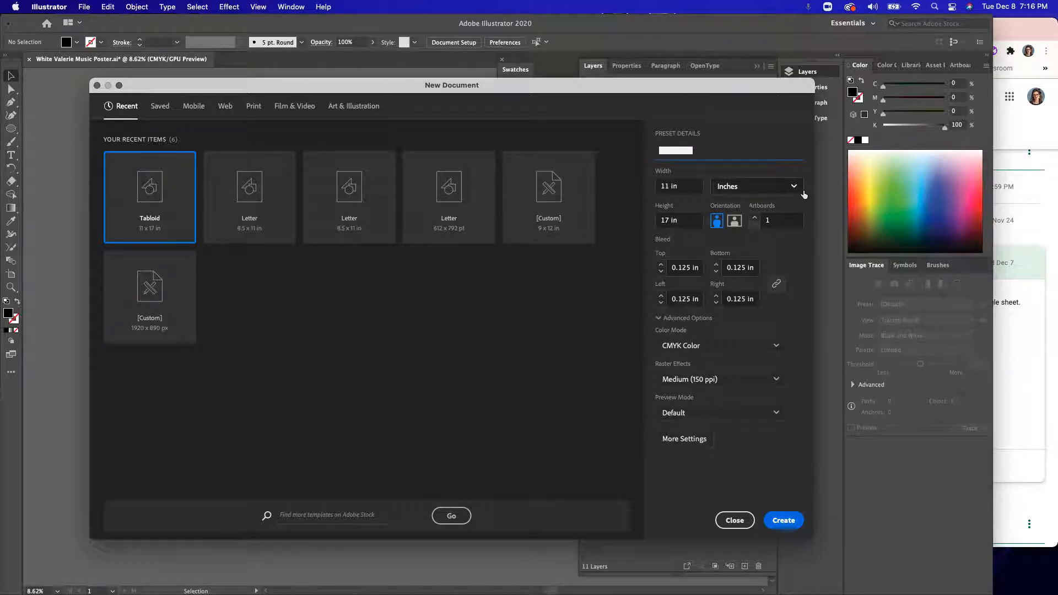
text(Music Poster)
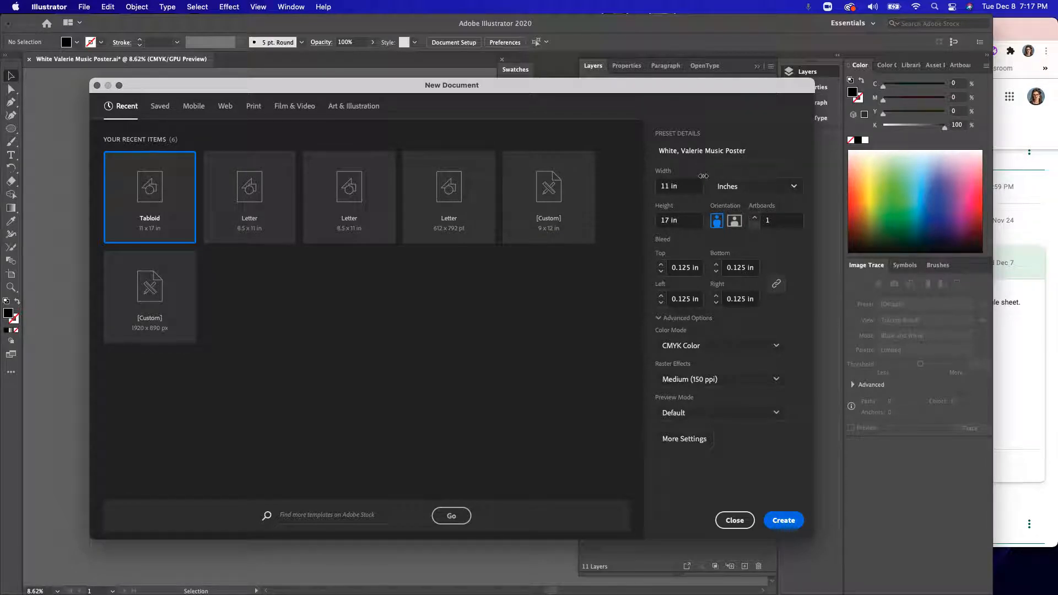
Step: Create the 11 x 17 in document with inches as the unit and portrait orientation
click(753, 188)
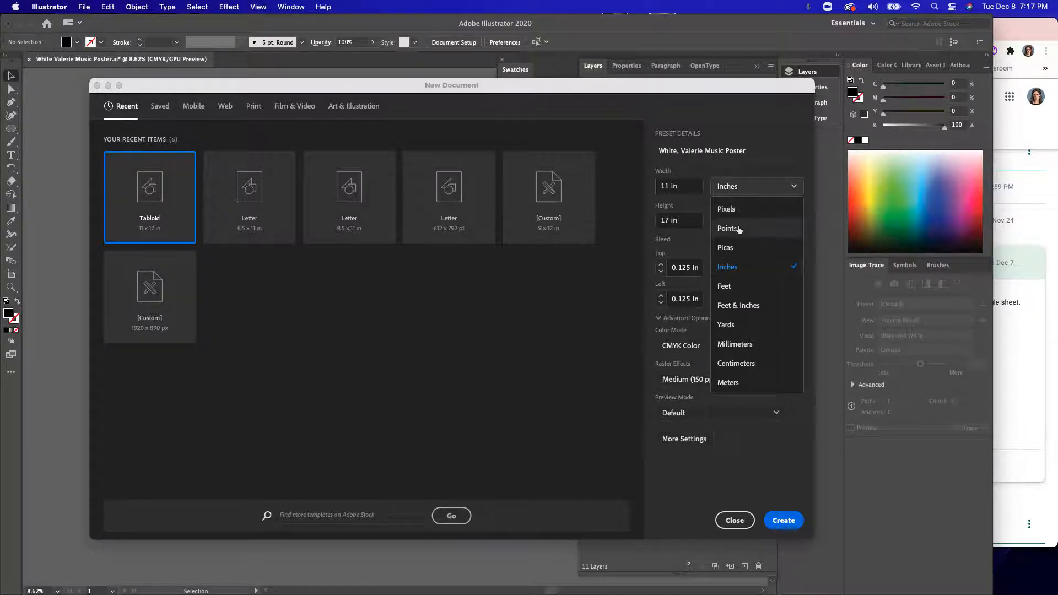
click(753, 189)
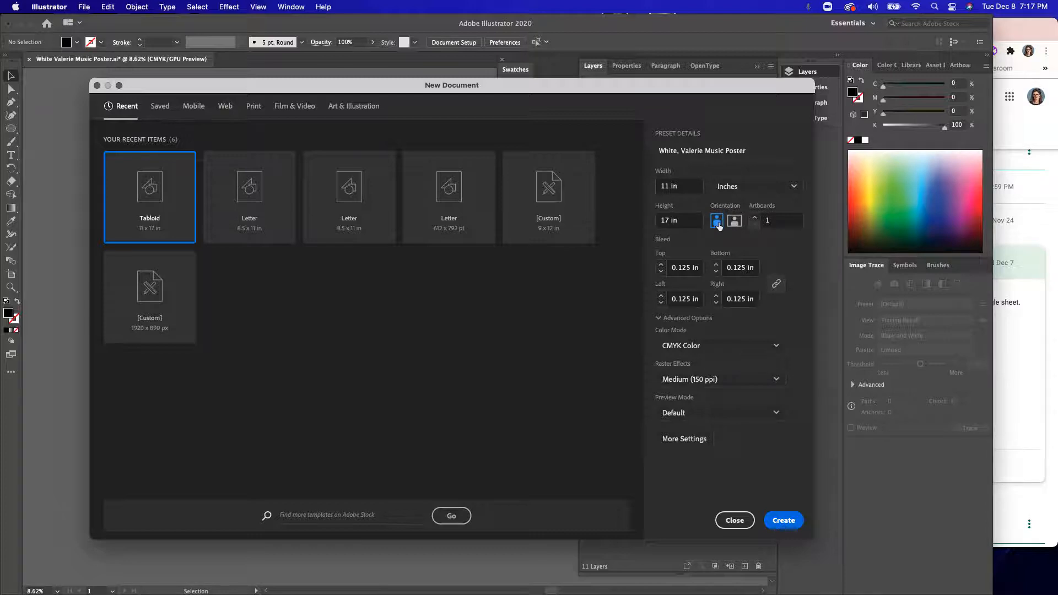
click(733, 221)
click(716, 221)
click(783, 521)
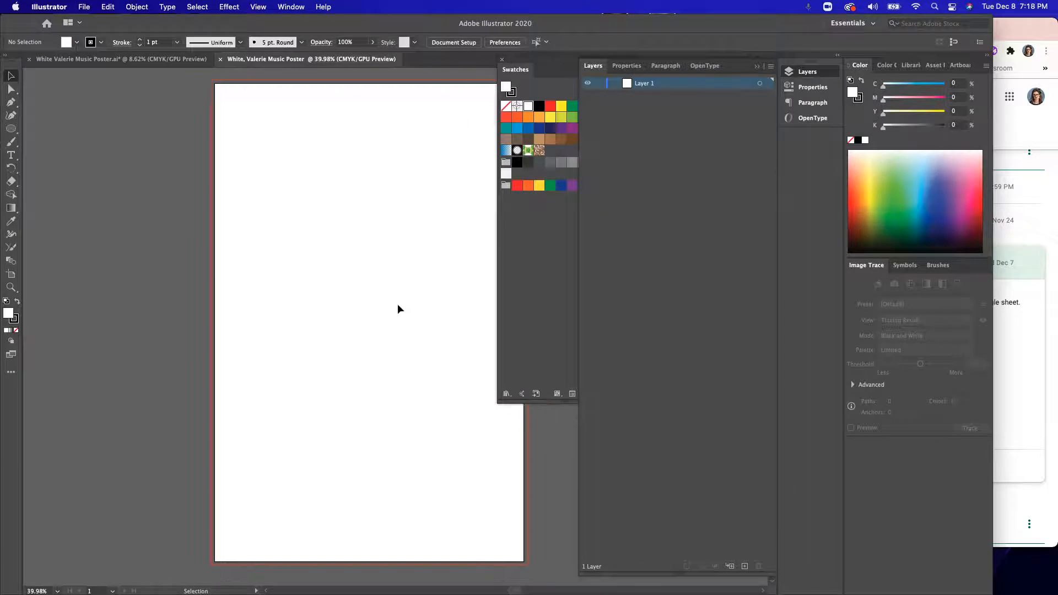
scroll(397, 305, right, 4)
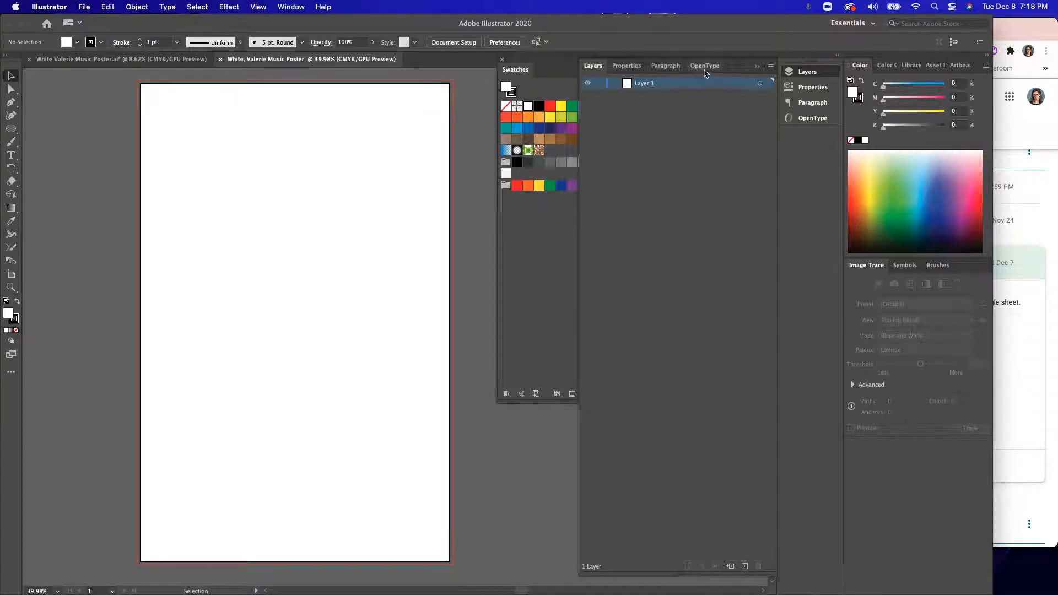
scroll(291, 230, up, 2)
scroll(291, 231, right, 2)
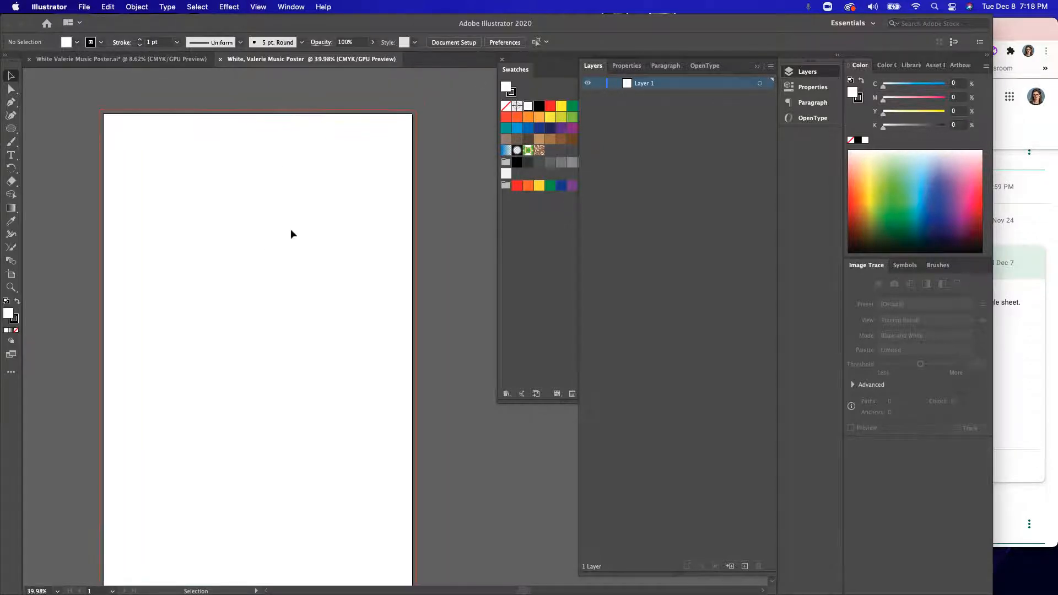
scroll(291, 231, down, 2)
scroll(291, 230, left, 1)
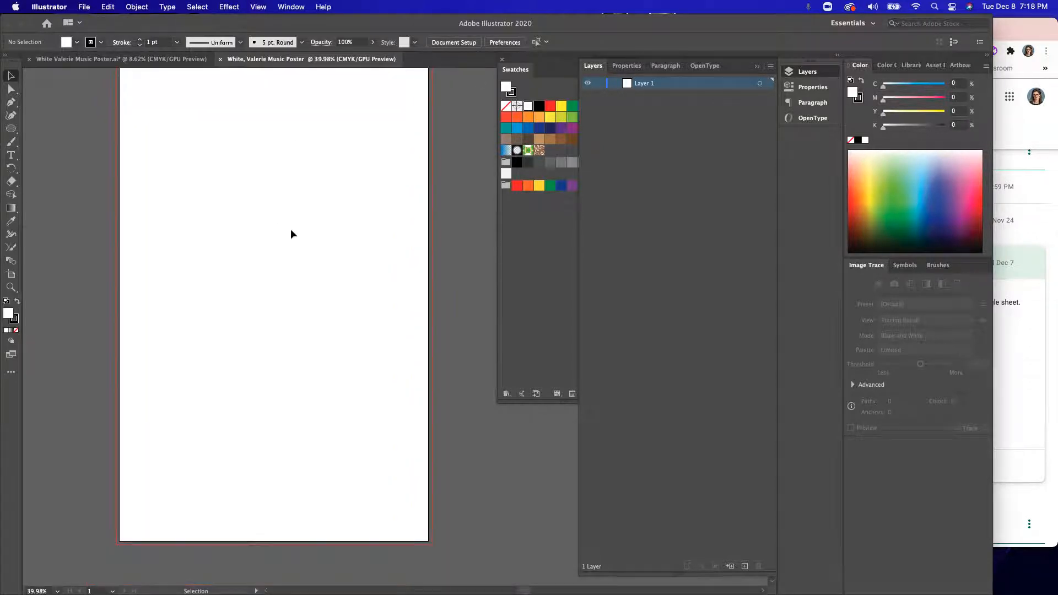
Step: Compare the document's properties with its layers and look through the list of available panels
click(627, 66)
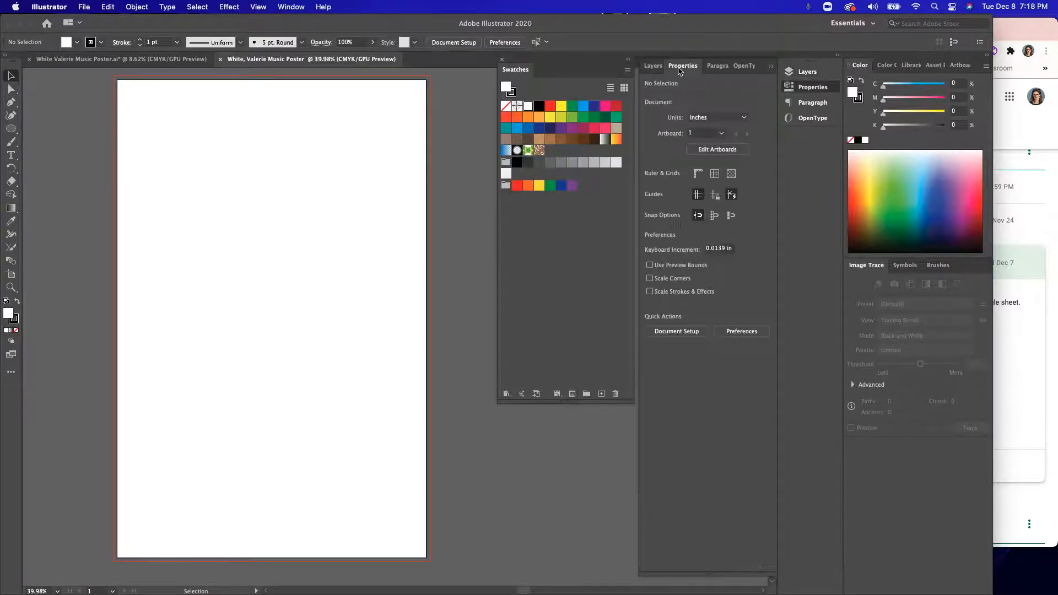
click(653, 65)
click(635, 68)
click(653, 65)
click(633, 67)
click(653, 65)
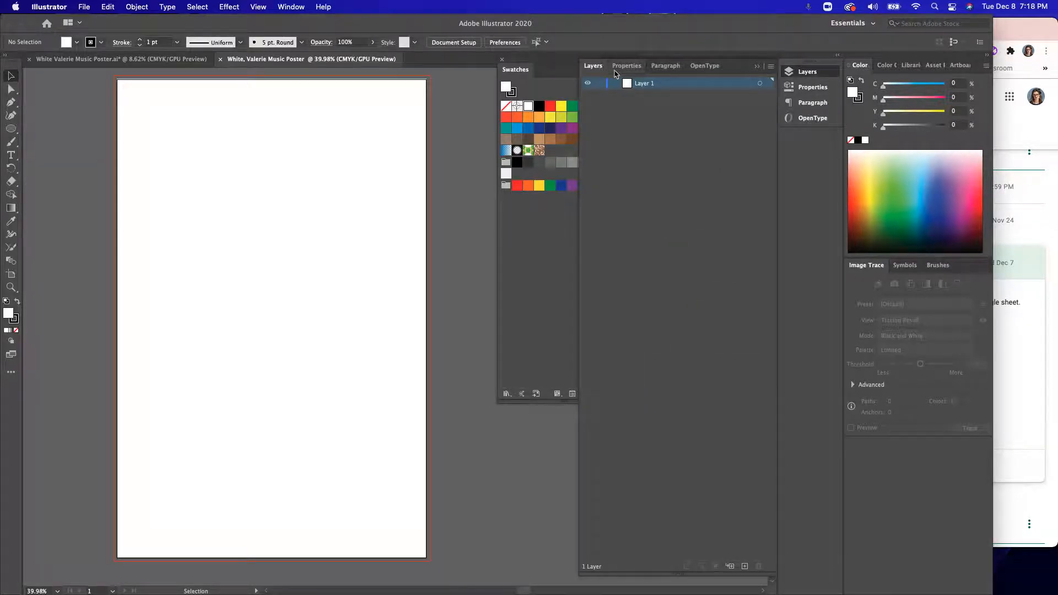
click(289, 8)
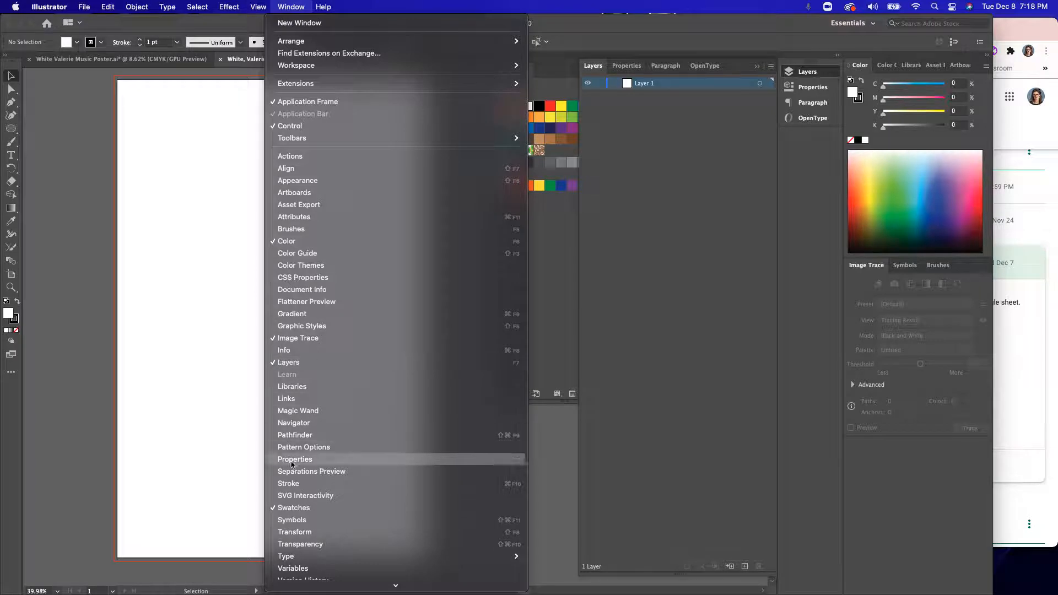
scroll(293, 477, down, 3)
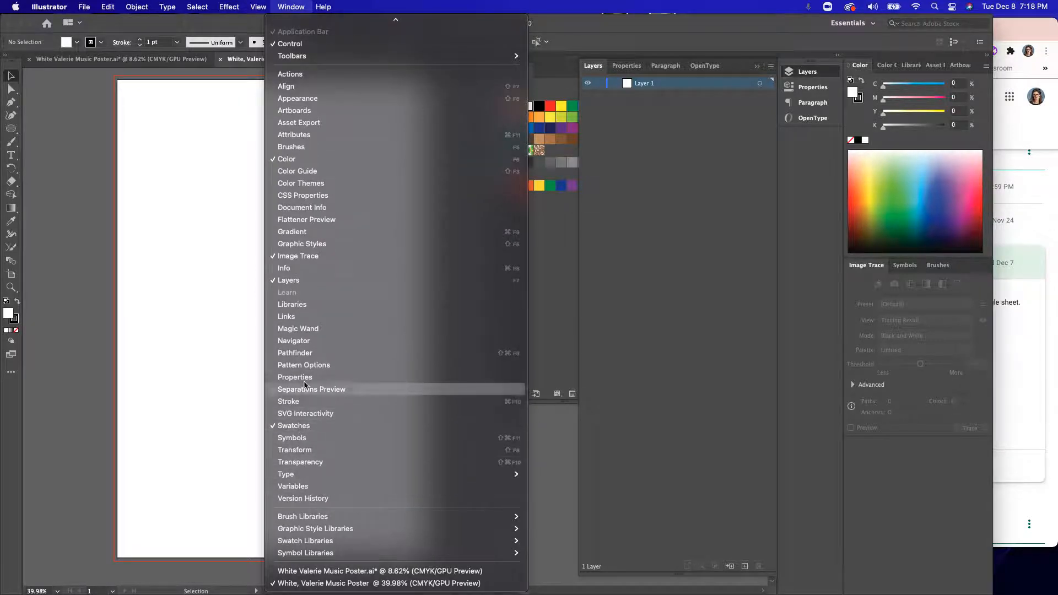
click(301, 6)
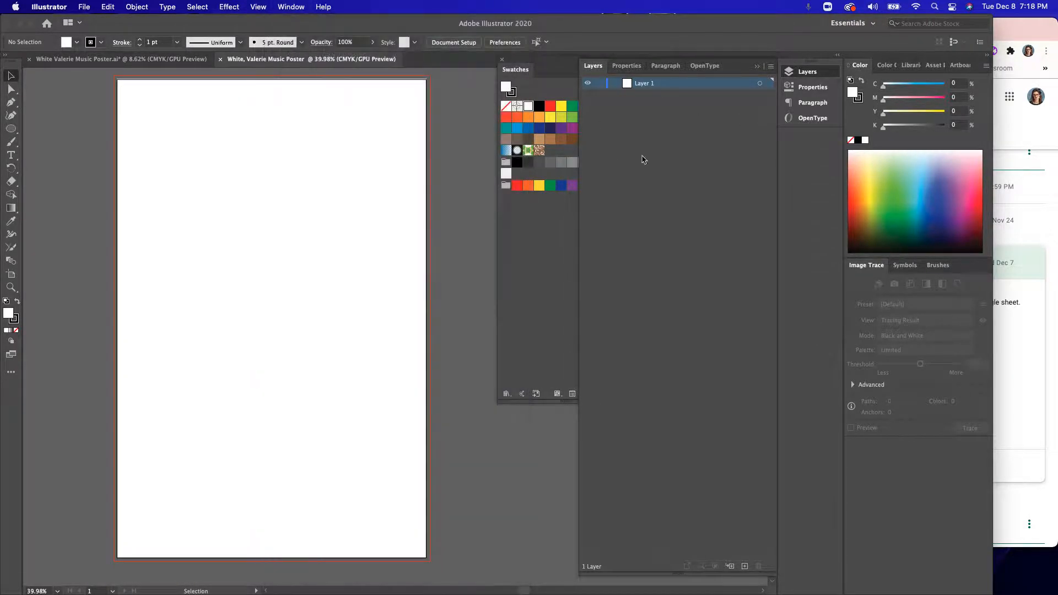
Step: Dock the floating Swatches panel beneath Image Trace and bring the document's layer list back into view
click(627, 66)
mouse_move(573, 69)
mouse_down()
mouse_move(881, 141)
mouse_move(929, 65)
mouse_move(912, 69)
mouse_move(918, 546)
mouse_move(922, 443)
mouse_up()
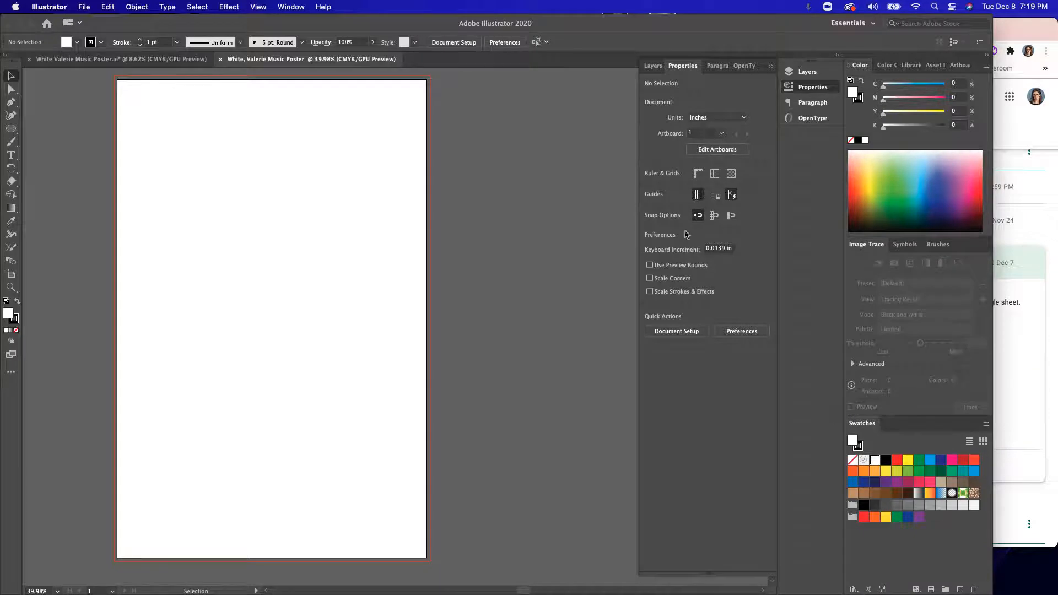
click(681, 65)
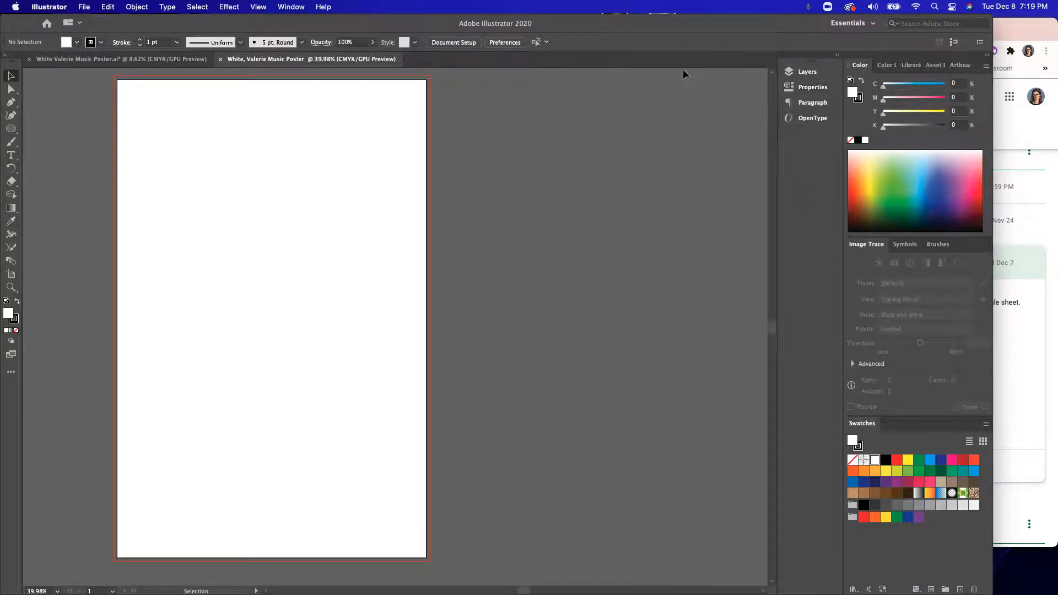
click(812, 87)
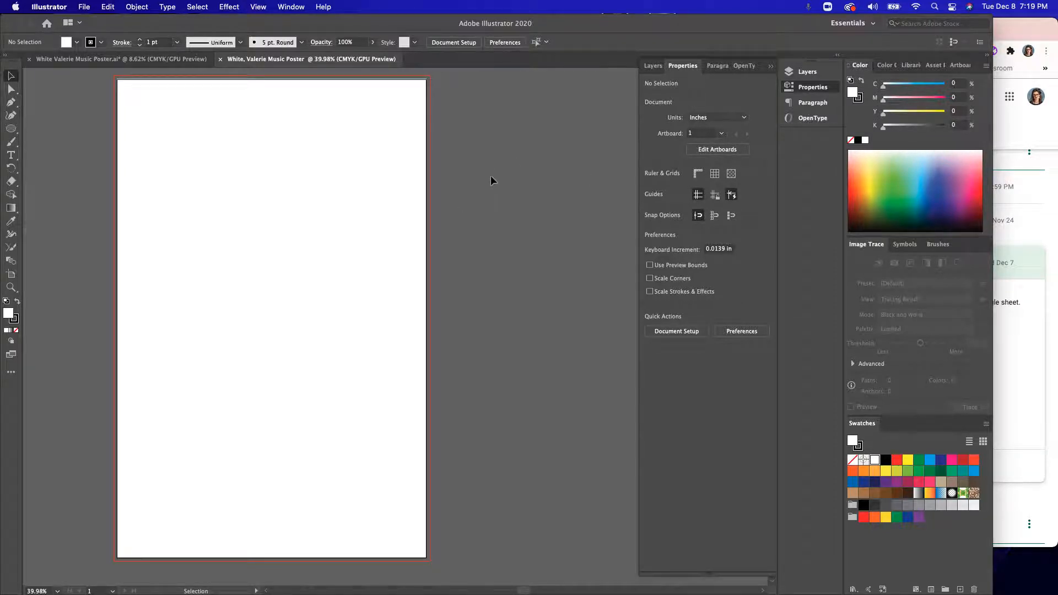
click(650, 66)
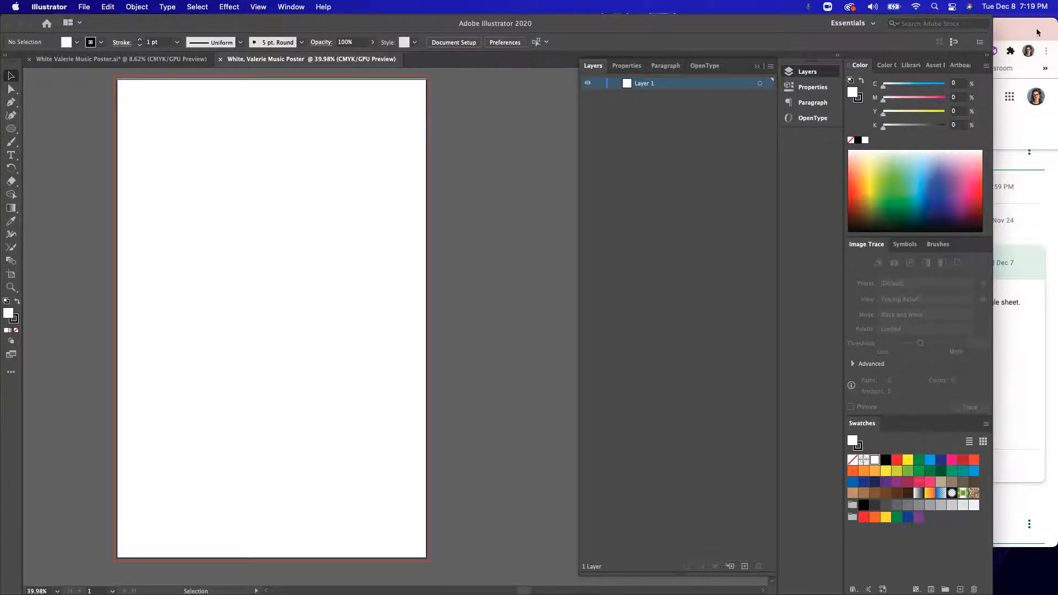
Step: Move the browser window aside to uncover the desktop files, and place the music poster sketch image in the Illustrator document
drag(1038, 32, 983, 102)
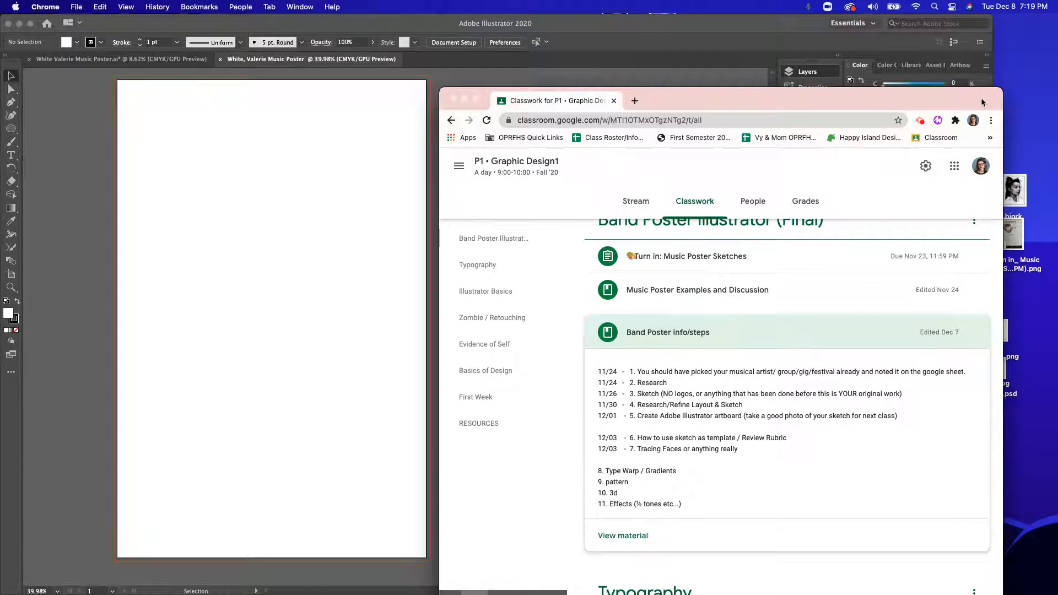
click(812, 71)
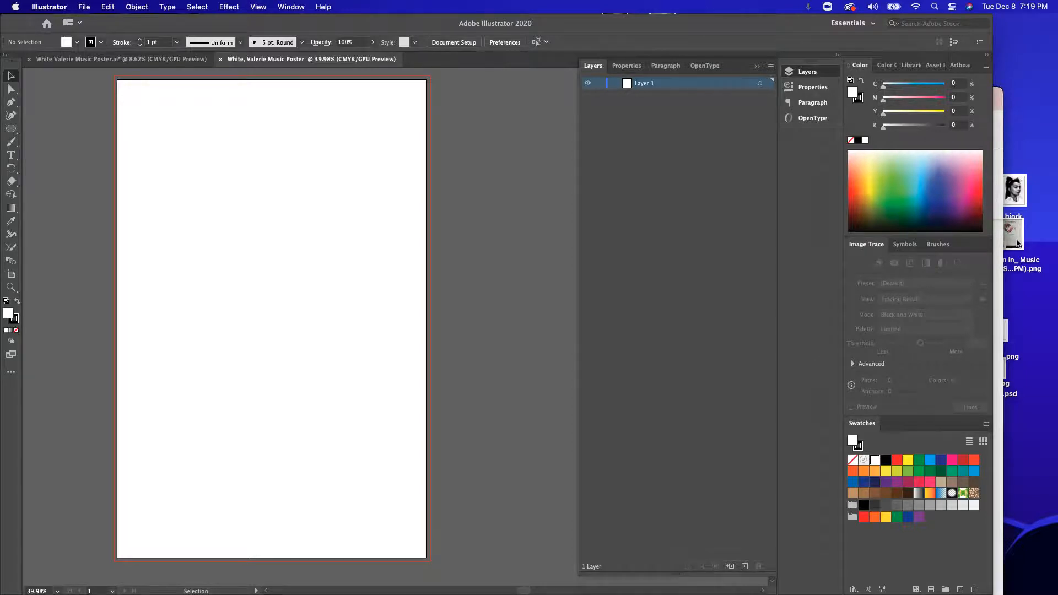
drag(1018, 245, 311, 274)
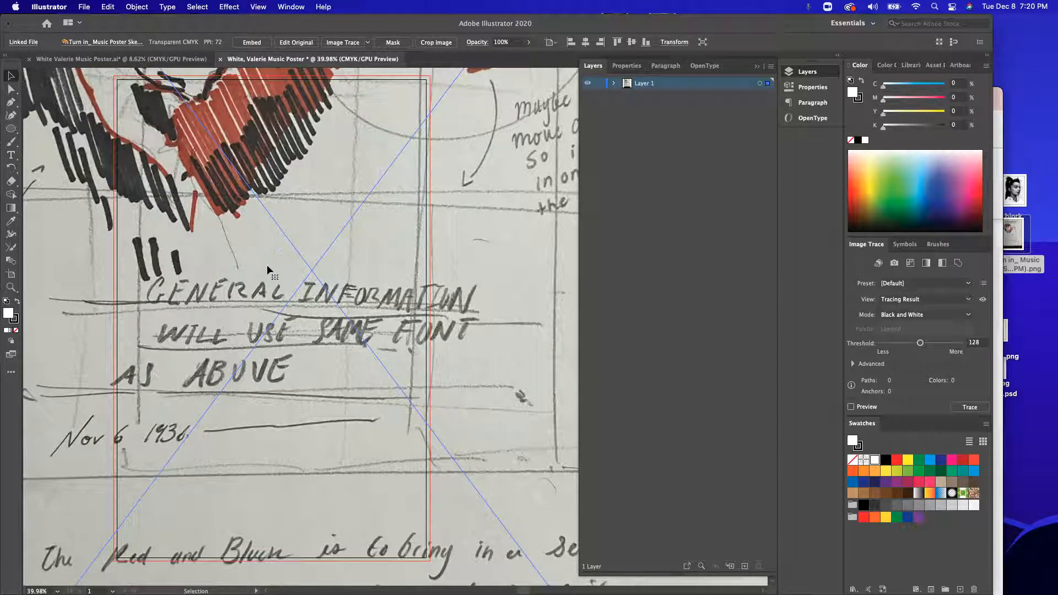
Step: Scale the placed sketch image down proportionally and move it over the artboard
scroll(270, 269, down, 10)
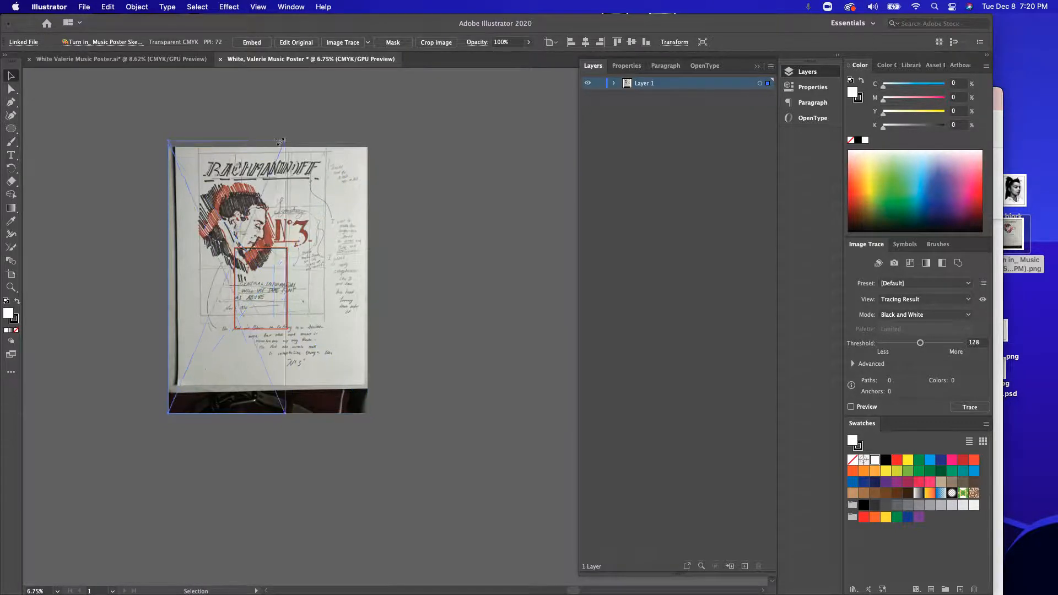
drag(368, 148, 265, 141)
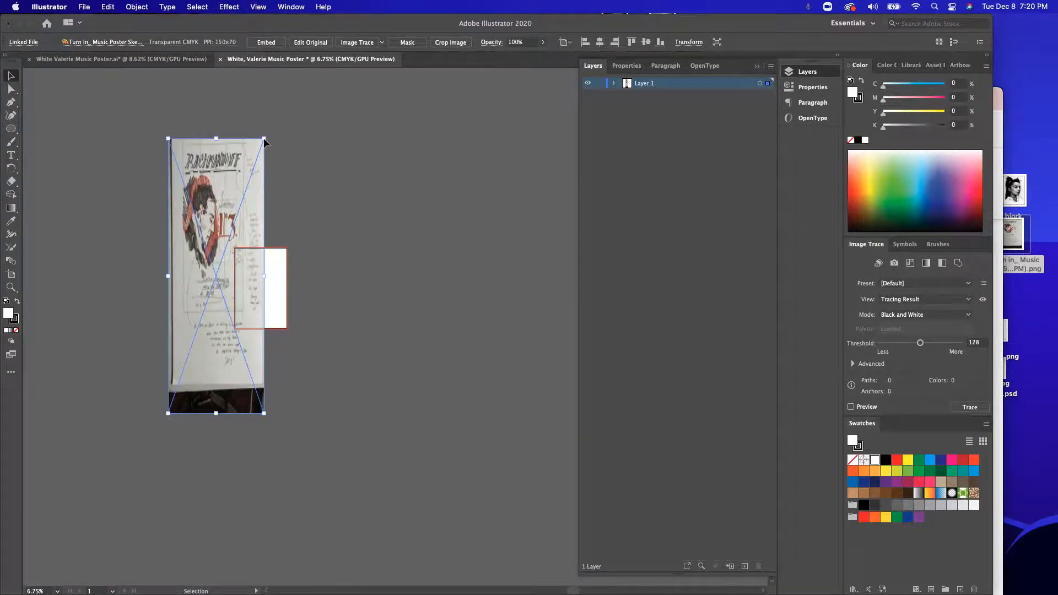
key(super+z)
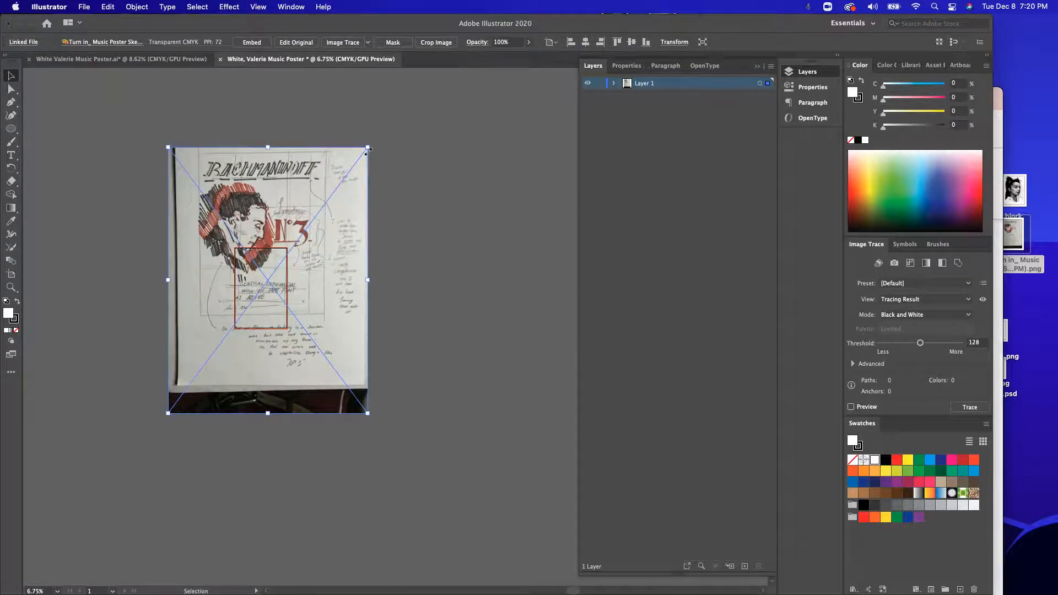
key(shift)
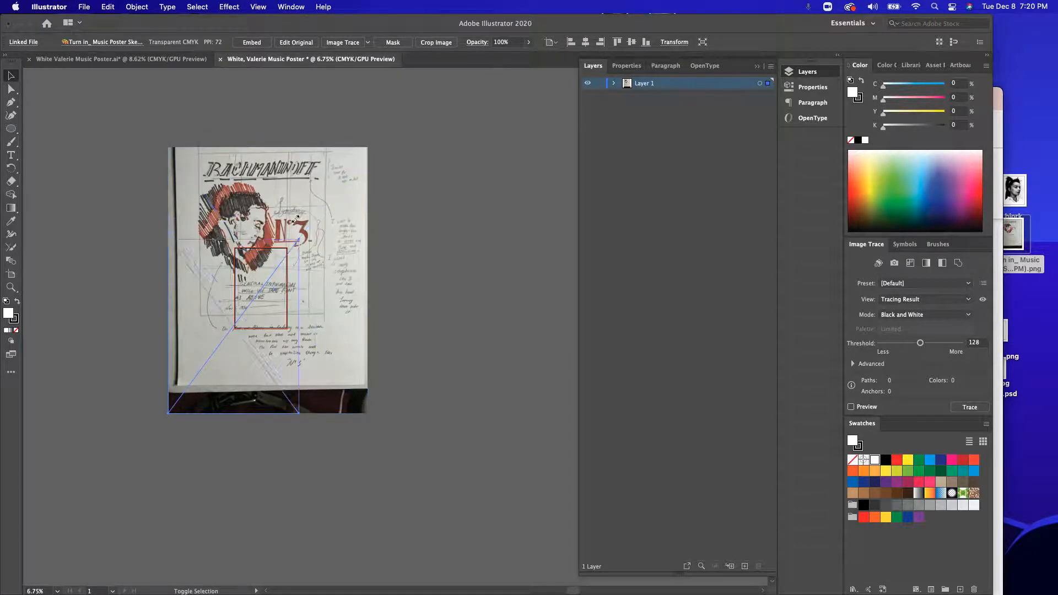
drag(368, 147, 246, 282)
drag(214, 348, 271, 290)
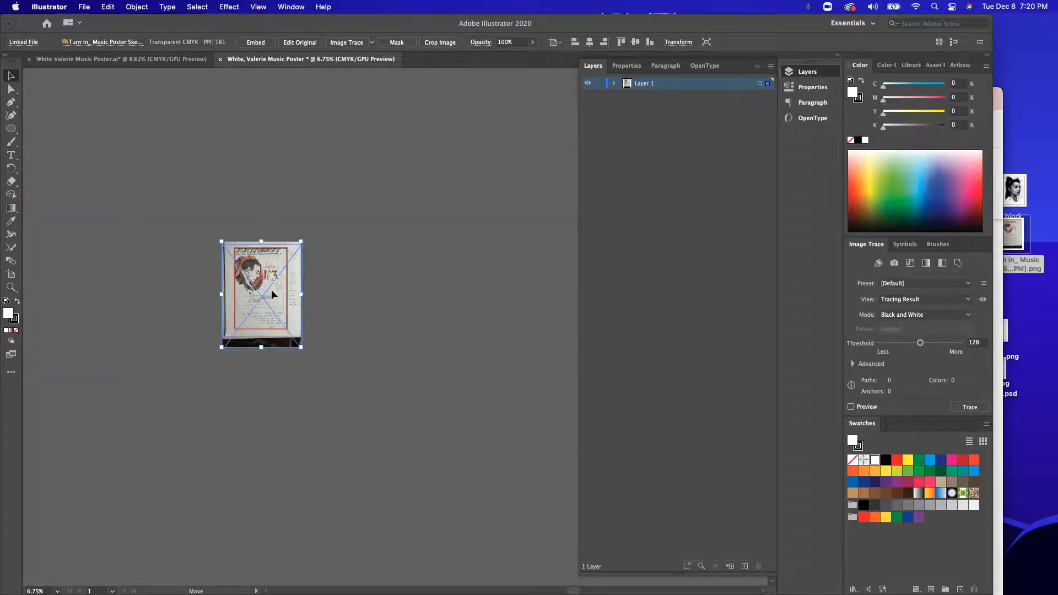
Step: Shrink the sketch image slightly further and reposition it so the drawn poster fits within the artboard
drag(302, 244, 293, 255)
drag(273, 278, 281, 272)
click(321, 284)
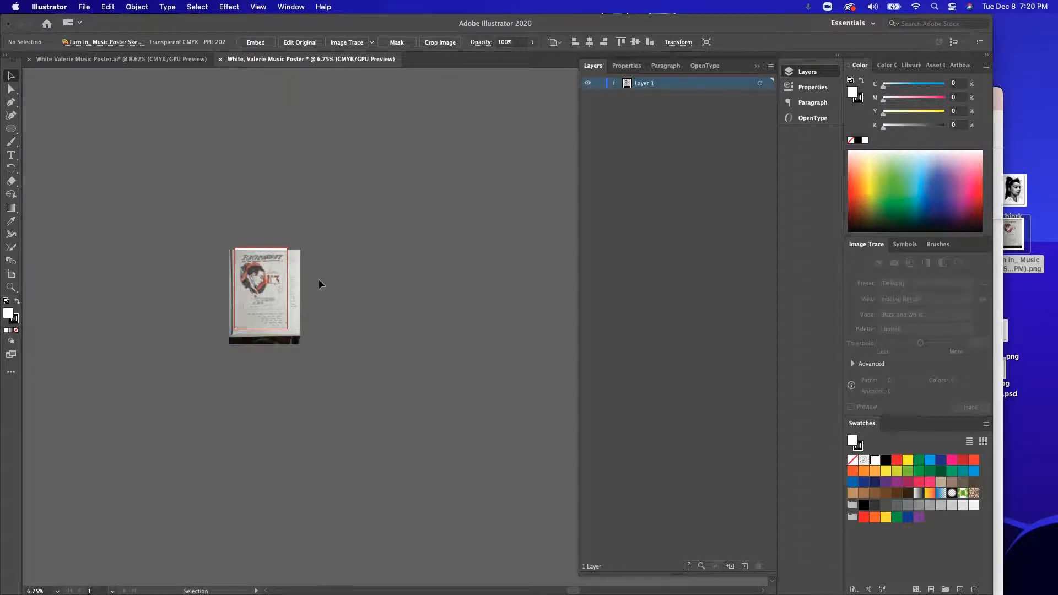
scroll(241, 257, up, 5)
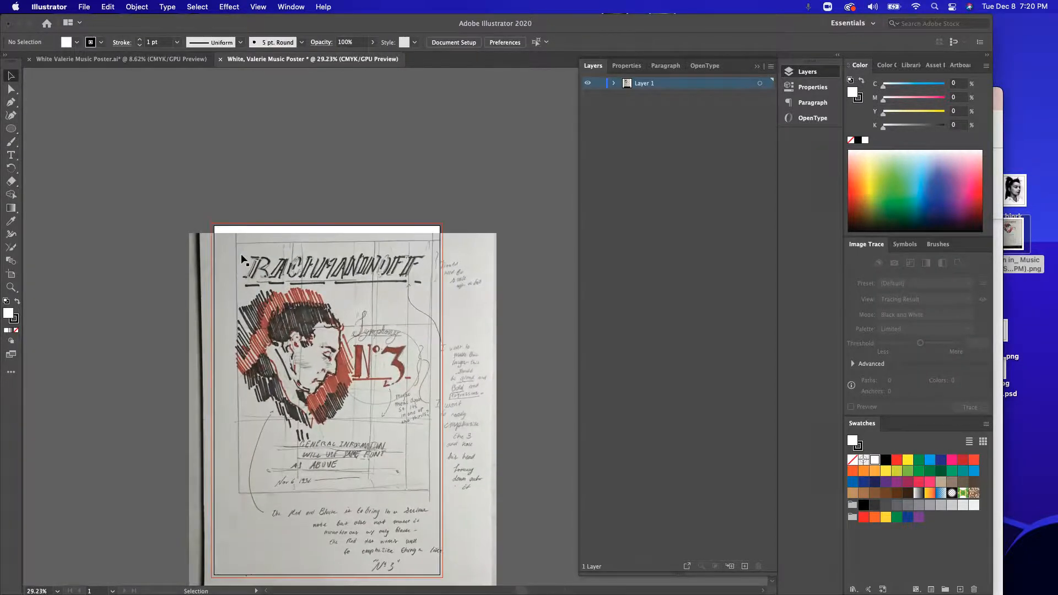
scroll(241, 257, down, 3)
scroll(241, 257, right, 2)
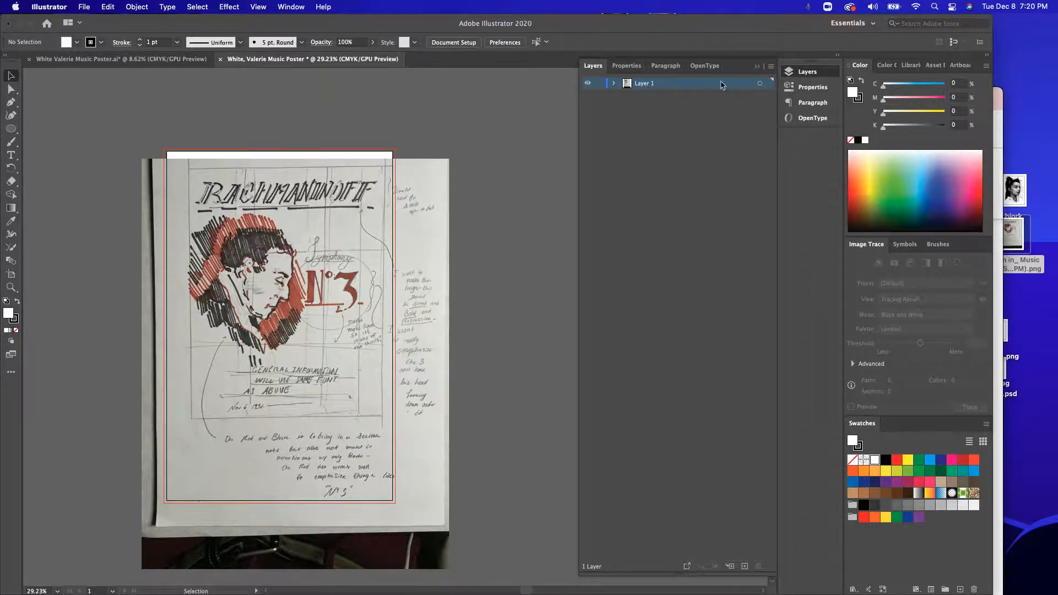
Step: Rename Layer 1 as Template and make it a template layer with images dimmed to 30%
double_click(698, 89)
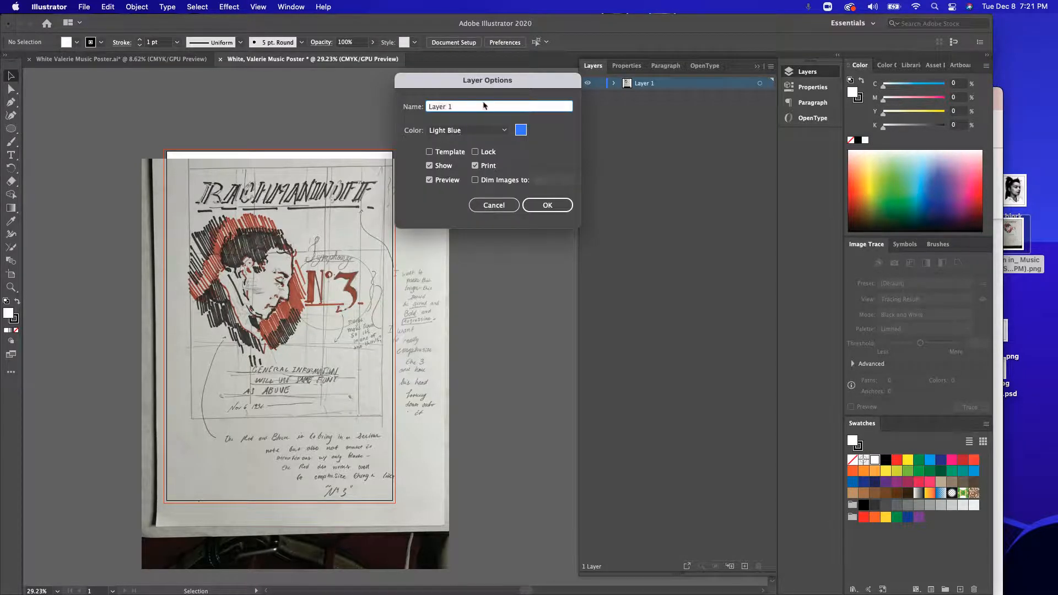
key(BackSpace)
click(429, 153)
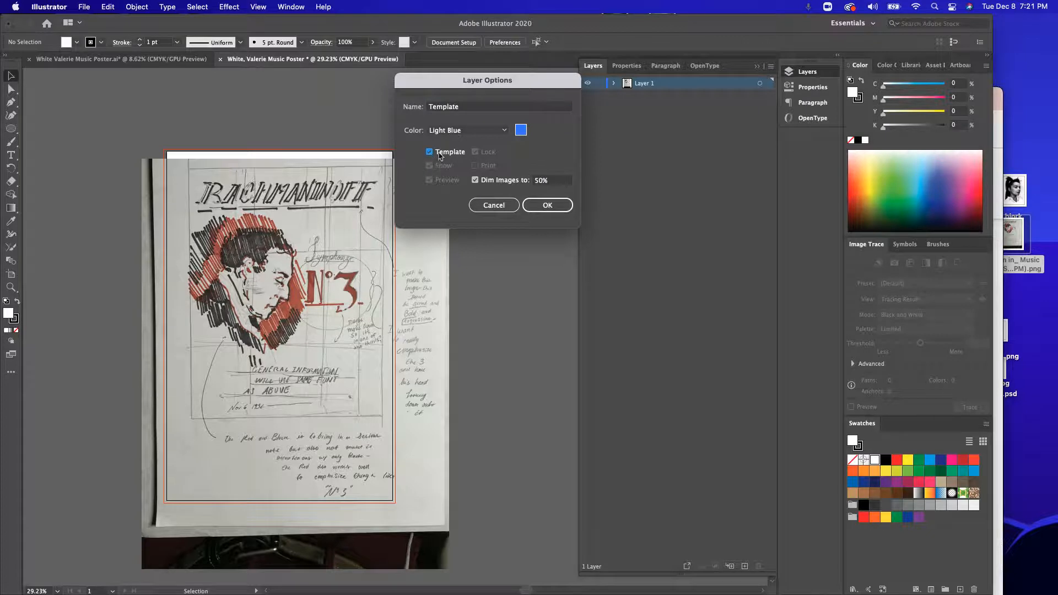
click(478, 181)
click(478, 182)
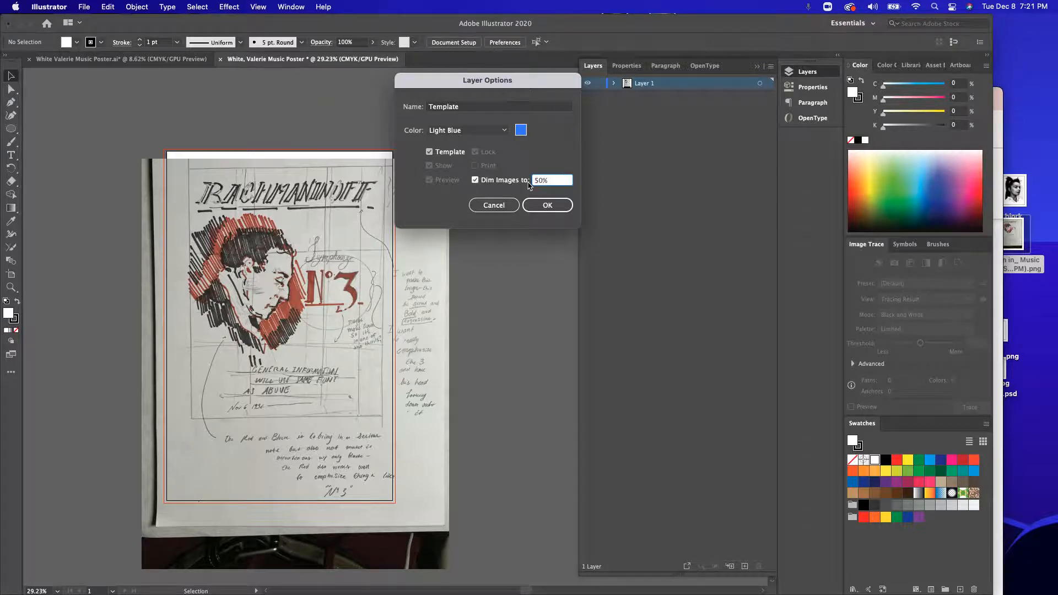
key(BackSpace)
text(3)
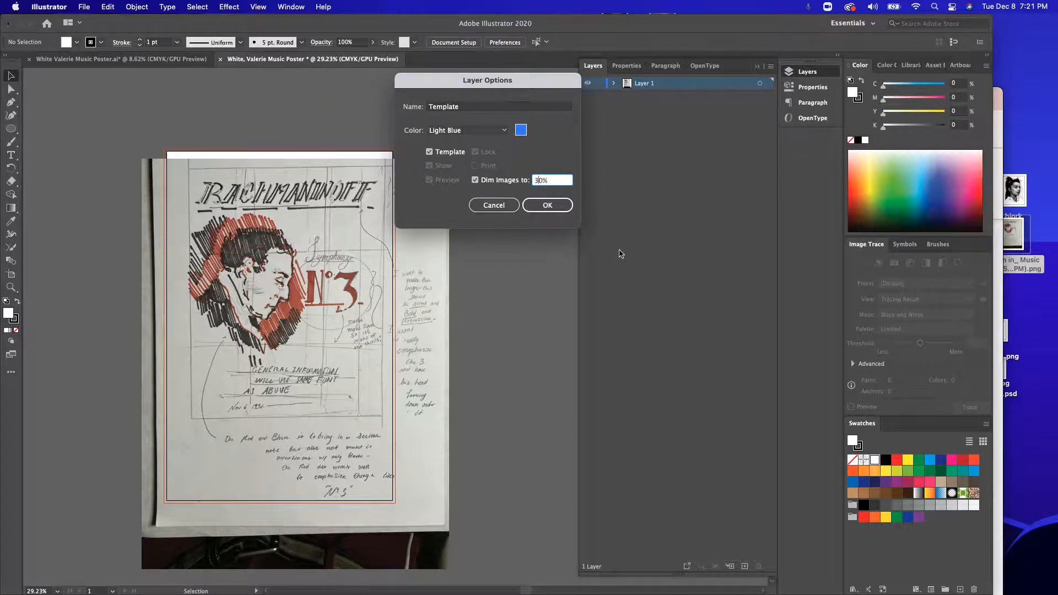
click(548, 206)
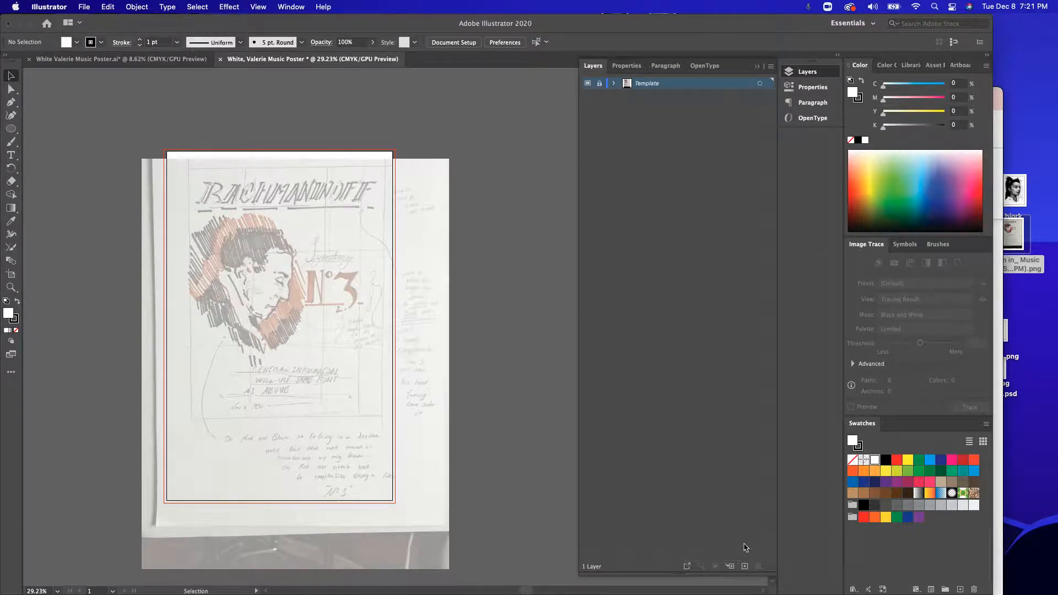
Step: Add a new layer above the Template layer and name it Face
click(745, 567)
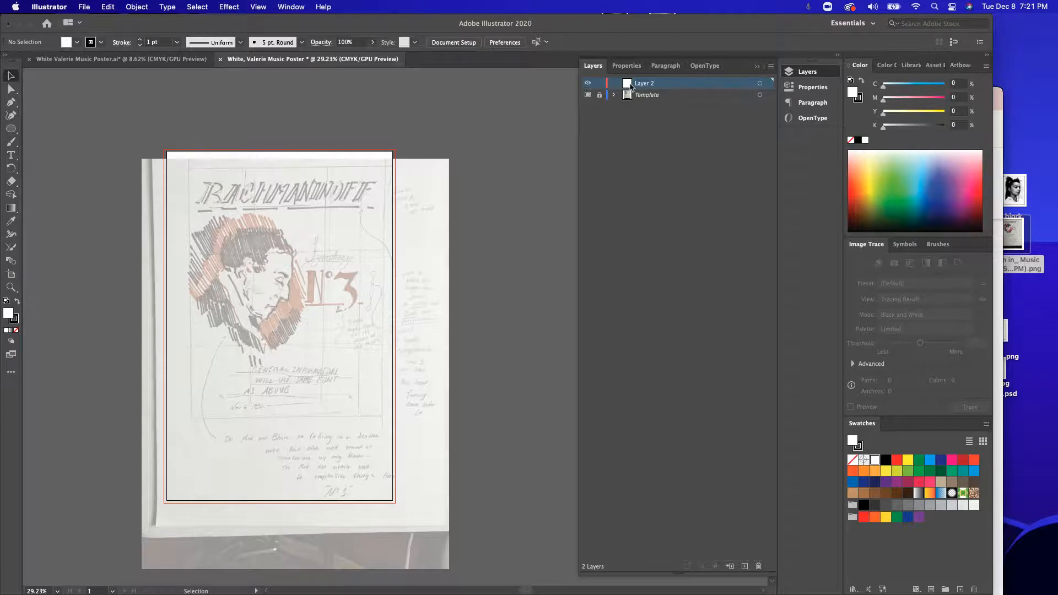
double_click(645, 83)
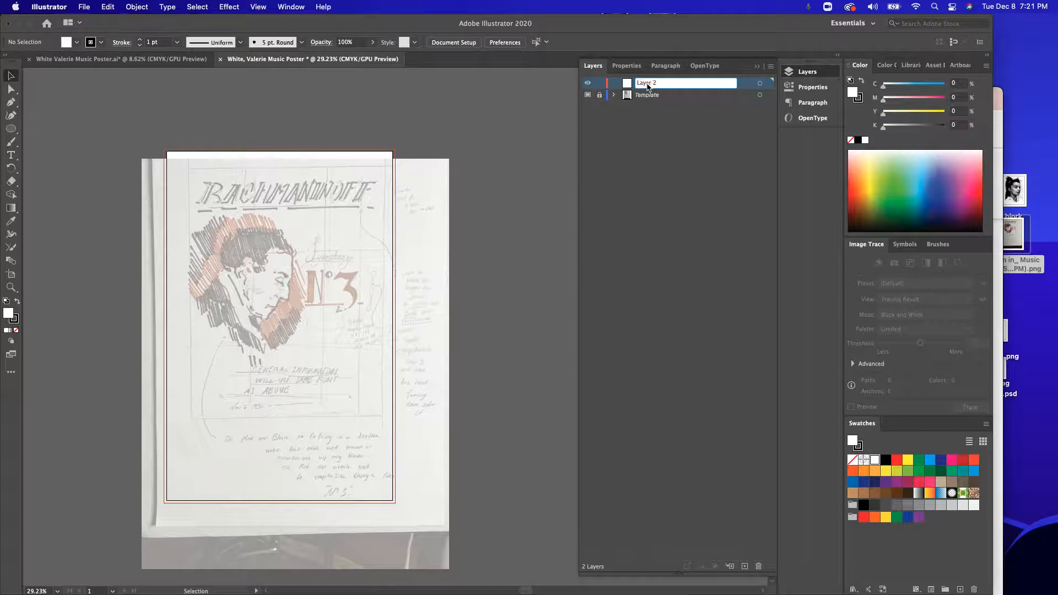
text(Face)
Step: Add two more layers above Face and name the lower one Title
click(745, 567)
click(745, 566)
double_click(651, 98)
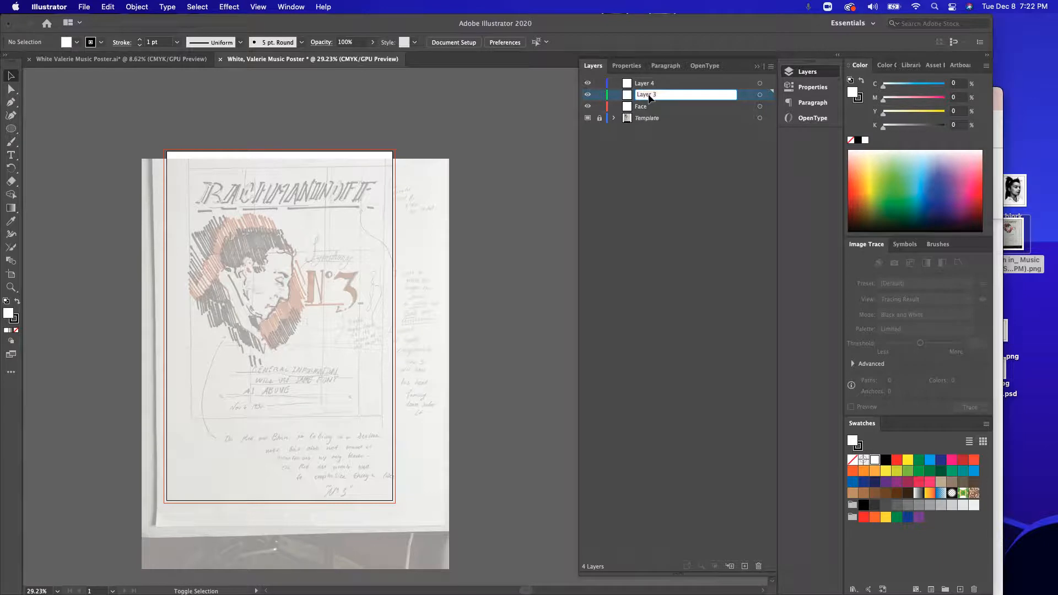
text(Title)
click(648, 85)
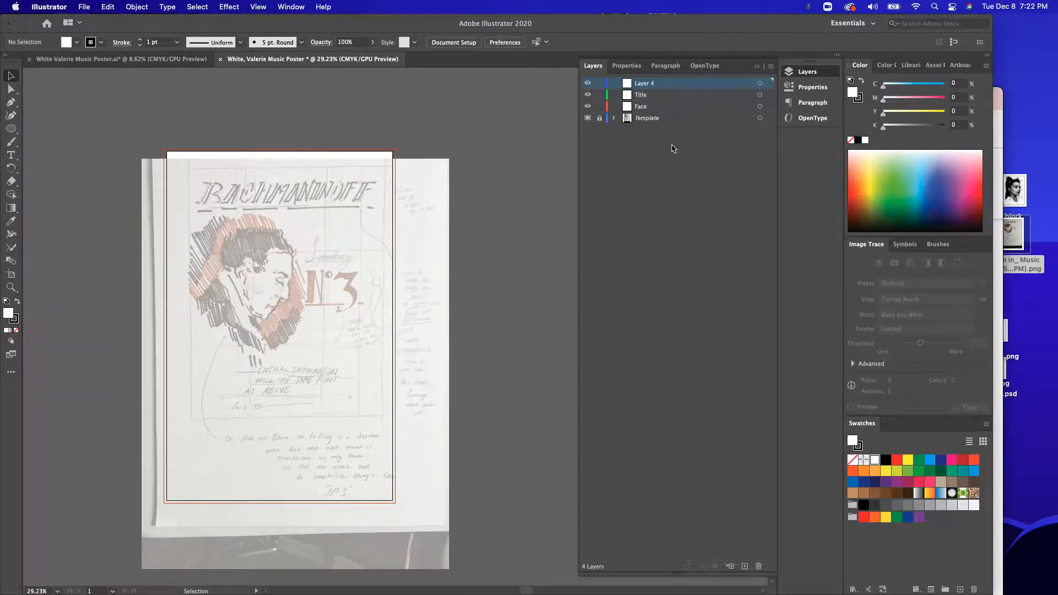
click(142, 61)
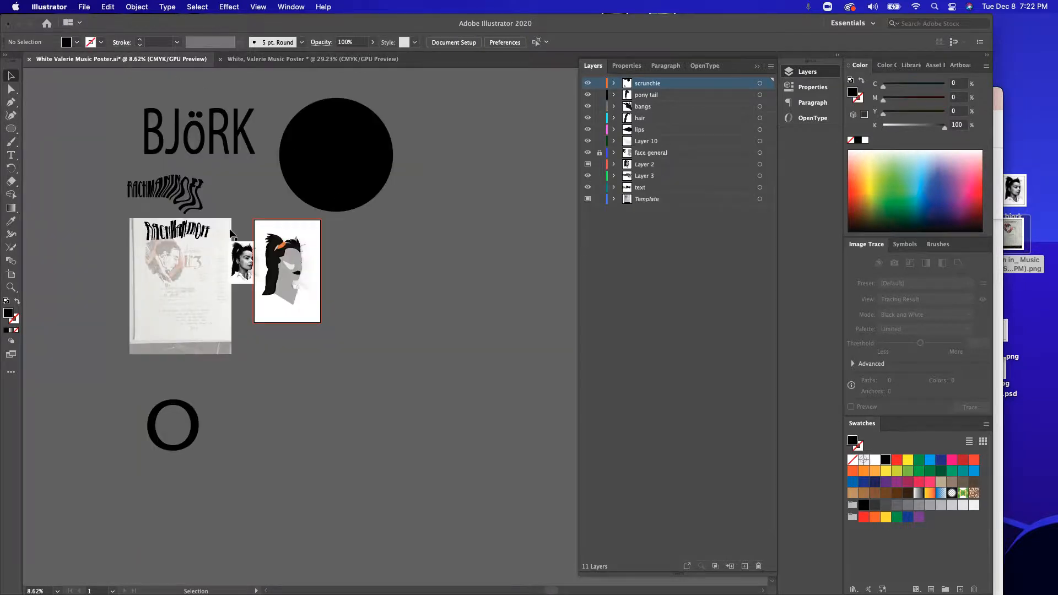
scroll(230, 234, up, 6)
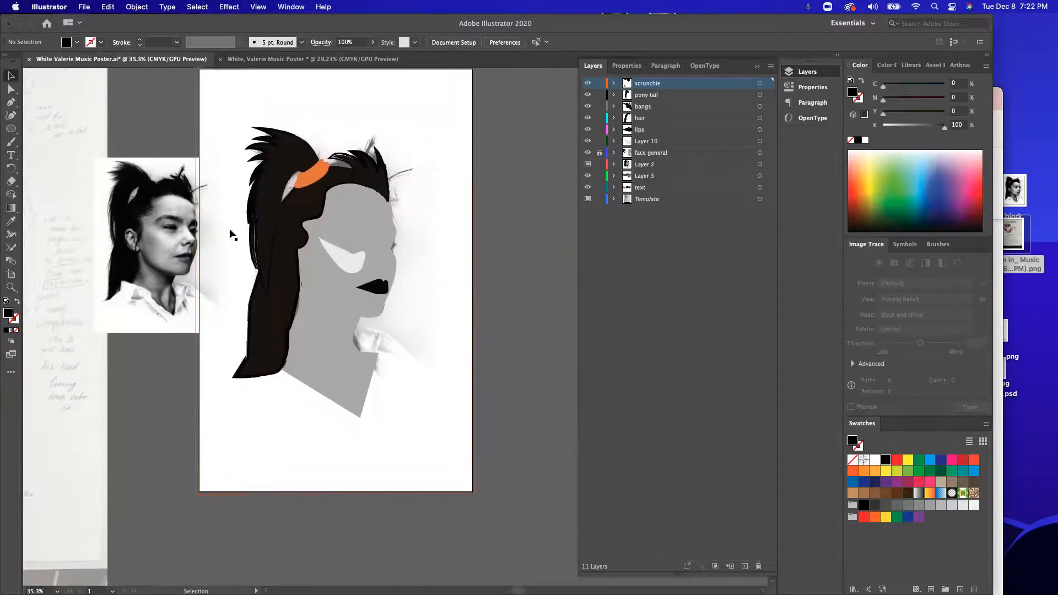
scroll(229, 235, up, 1)
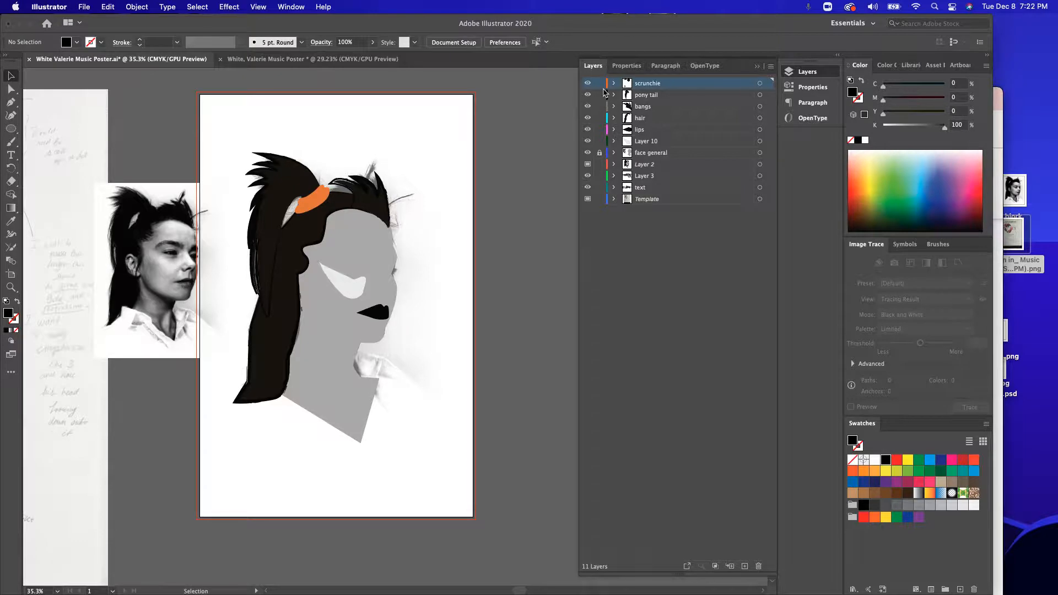
drag(587, 82, 585, 132)
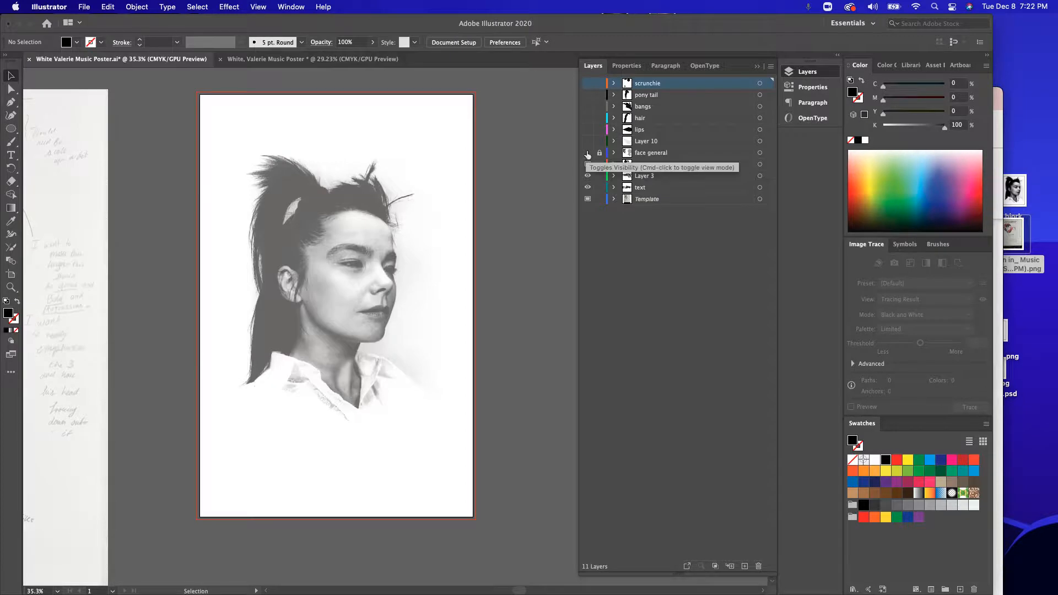
scroll(352, 260, up, 3)
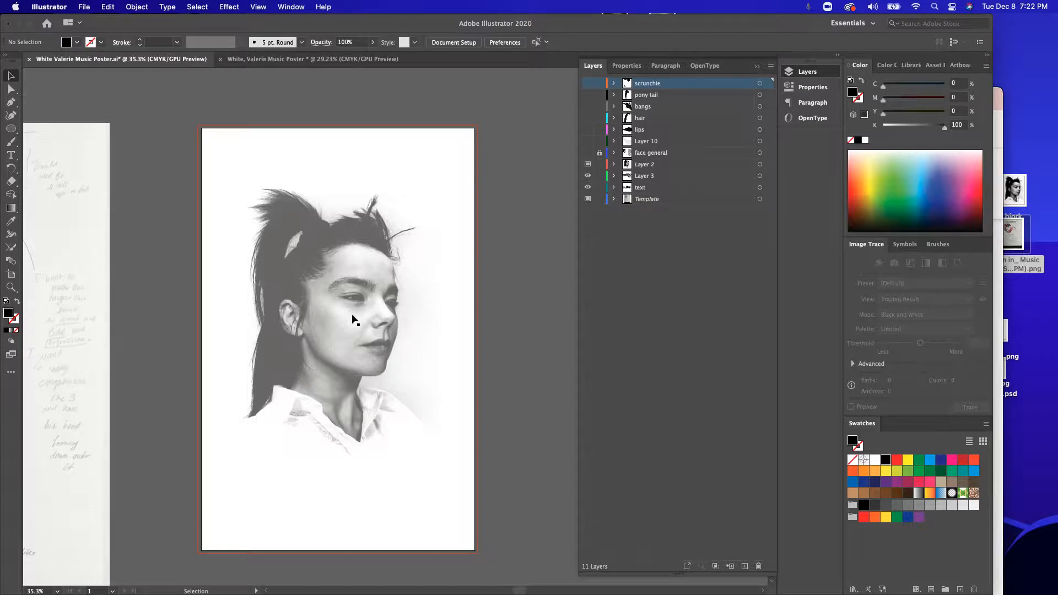
Step: Toggle the visibility of the portrait template on Layer 2 and lock that layer
click(587, 164)
click(588, 164)
click(588, 165)
click(588, 165)
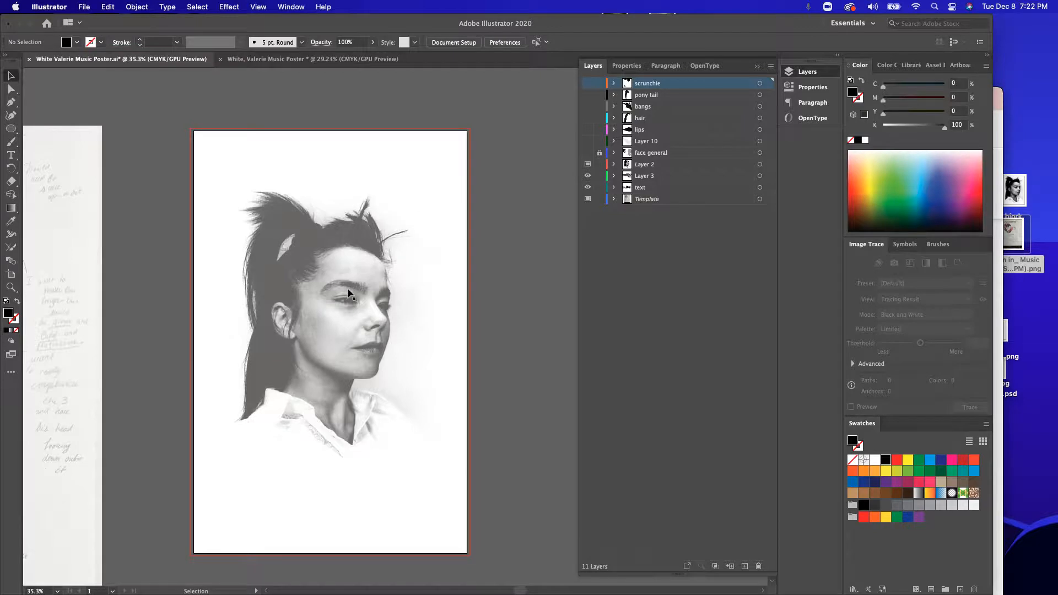
scroll(347, 292, left, 3)
scroll(347, 293, up, 2)
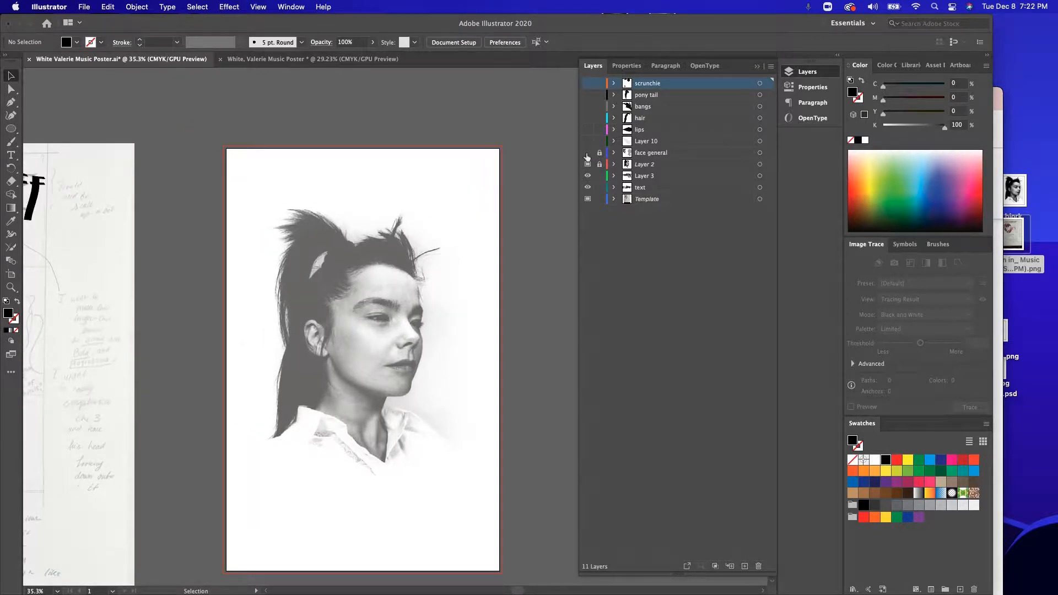
Step: Show and unlock the face general layer, and move its portrait photo outside the artboard's upper-left corner
click(587, 153)
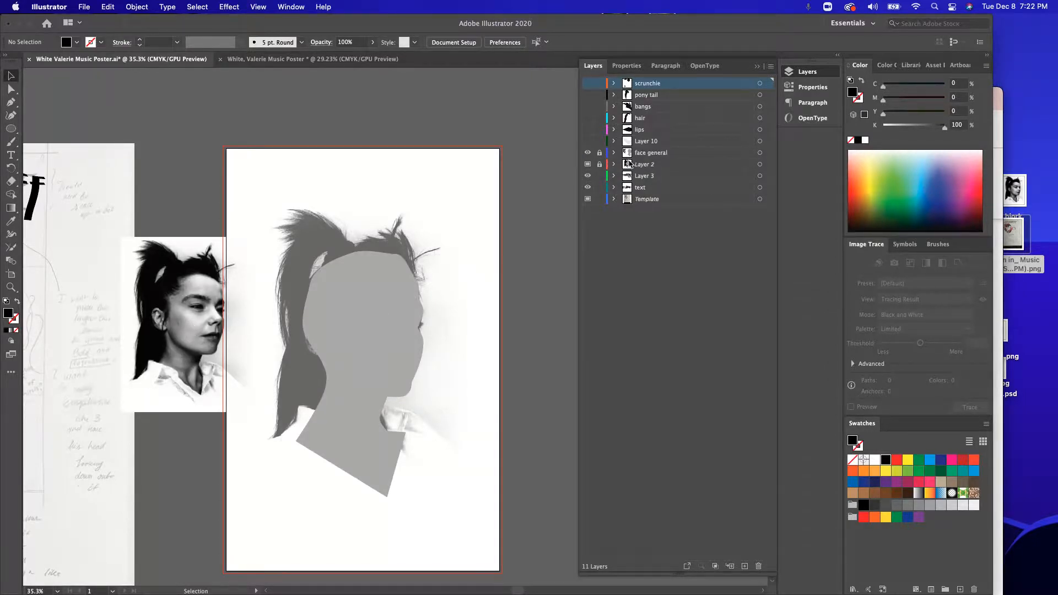
click(600, 152)
click(191, 329)
drag(191, 330, 157, 150)
scroll(171, 187, up, 2)
drag(172, 191, 174, 175)
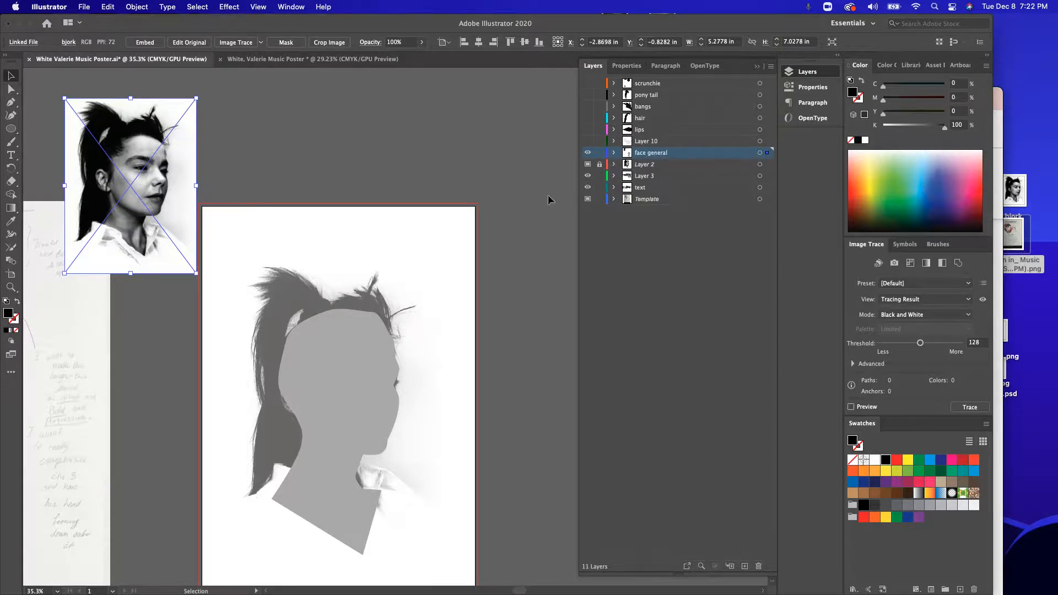
scroll(440, 179, left, 2)
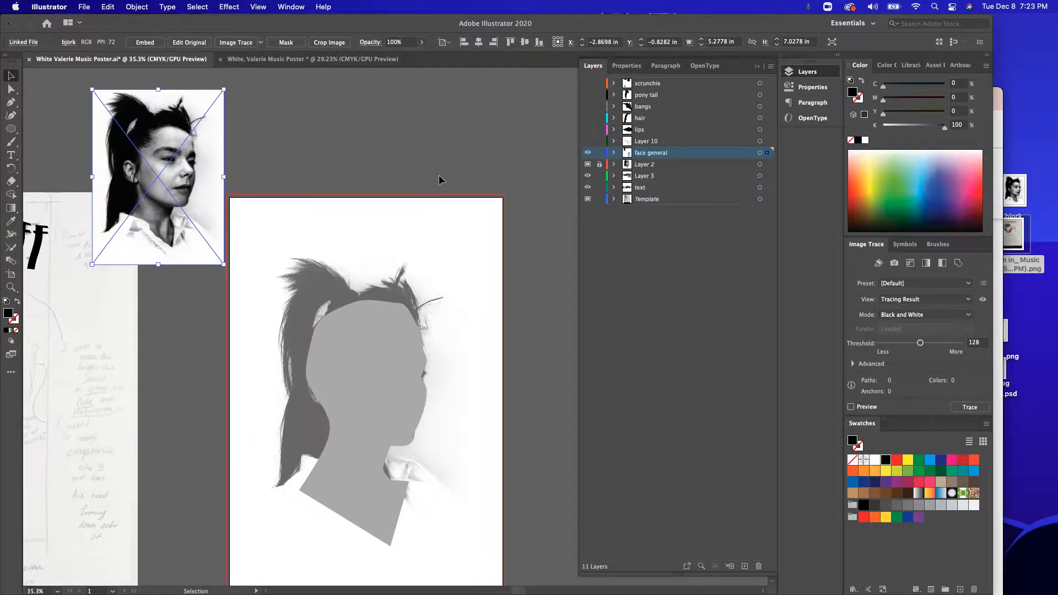
scroll(440, 179, left, 1)
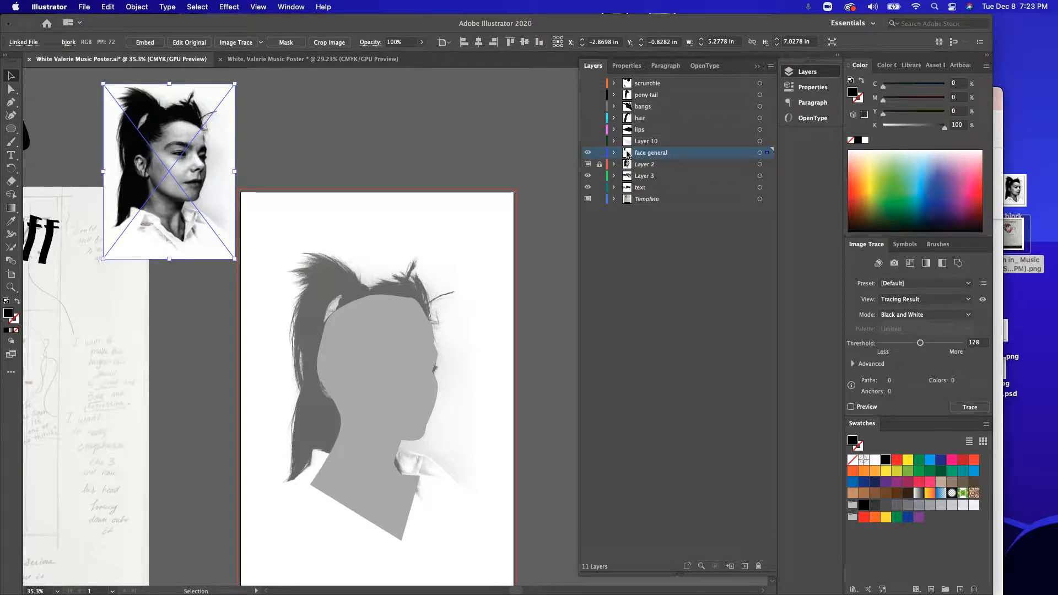
Step: Add a new layer above face general and name it Ref image
click(746, 566)
double_click(644, 154)
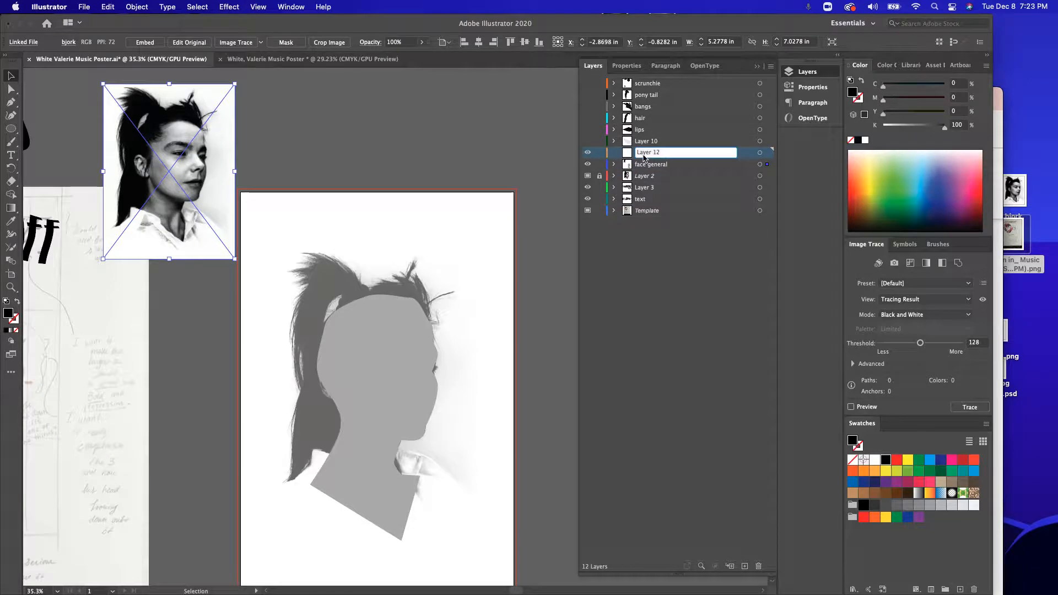
text(Ref image)
key(Return)
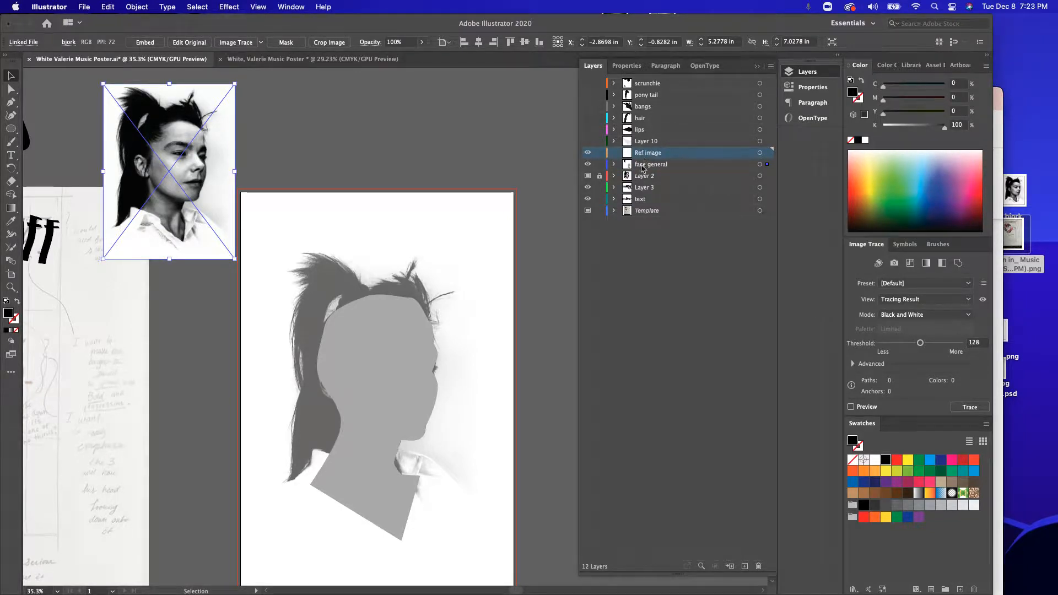
Step: Transfer the linked portrait photo from face general to Ref image, and lock Ref image beneath face general
click(613, 164)
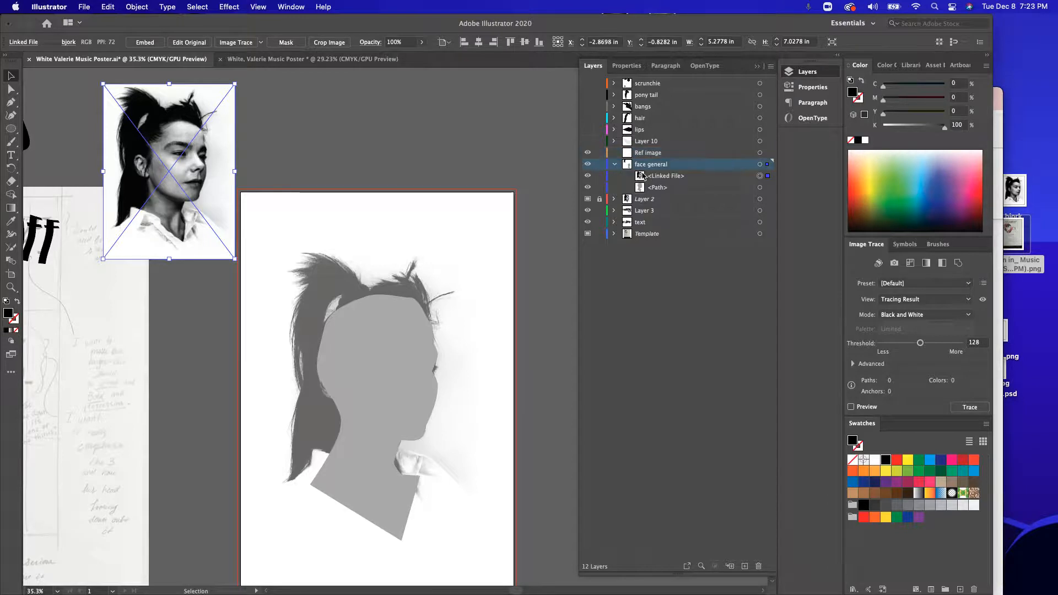
click(666, 178)
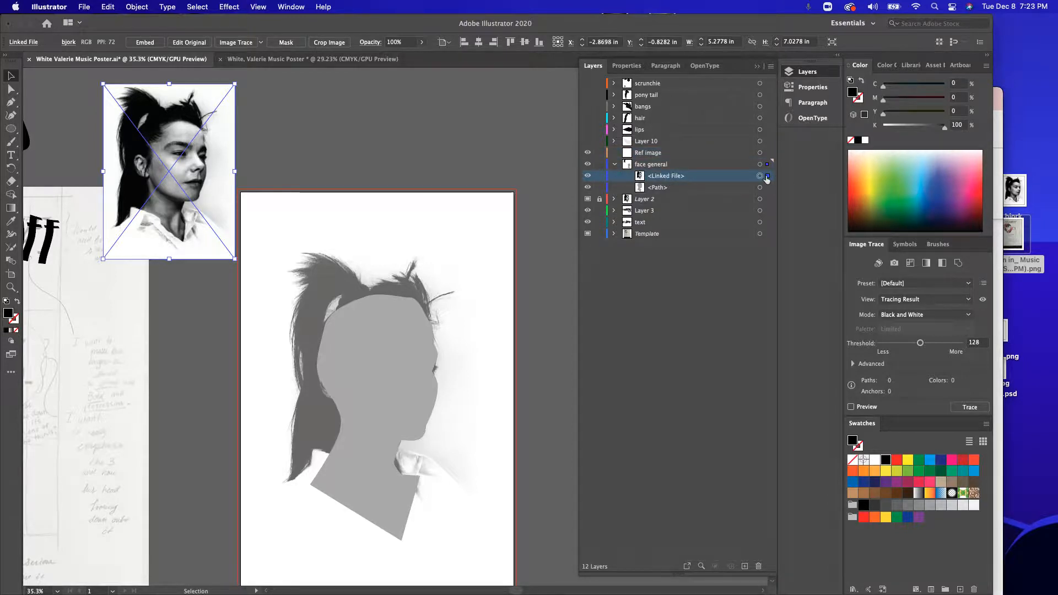
drag(768, 180, 768, 160)
drag(661, 157, 659, 170)
click(599, 164)
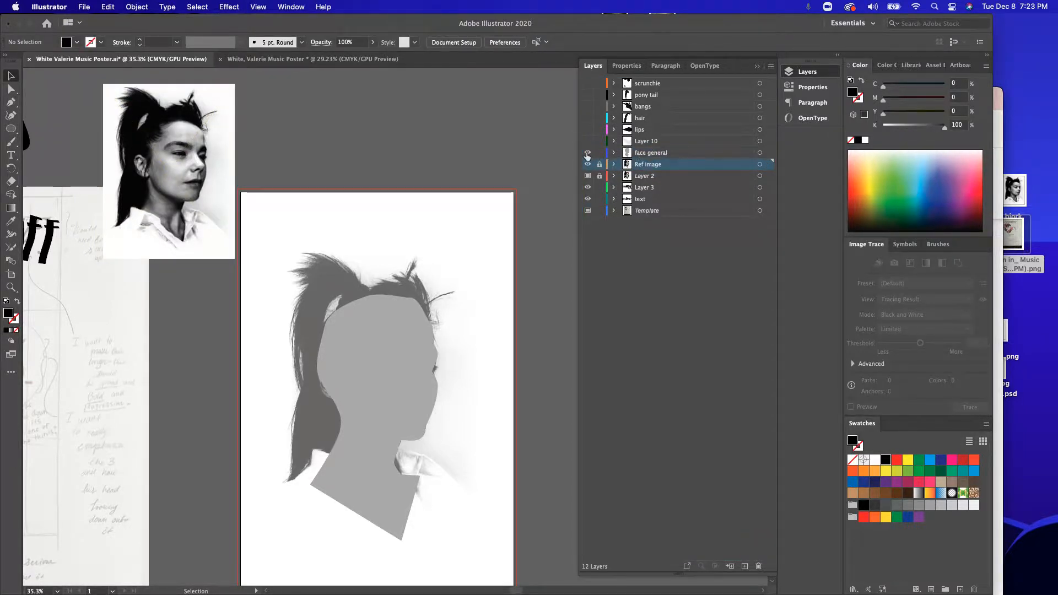
Step: Show the portrait layers one by one in stacking order: Layer 10, lips, hair, bangs, pony tail and scrunchie
scroll(416, 294, down, 3)
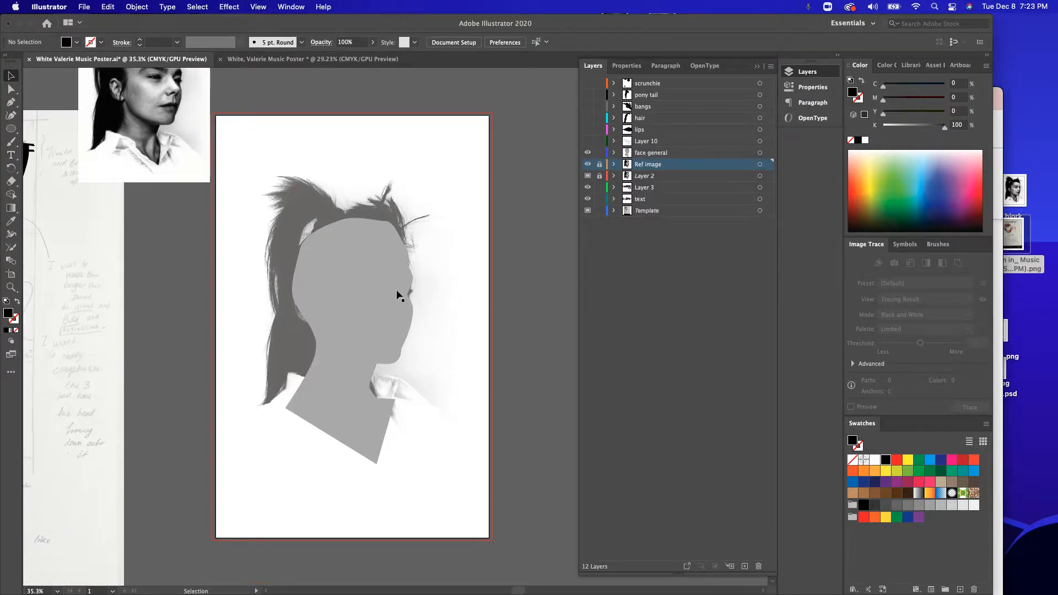
click(588, 152)
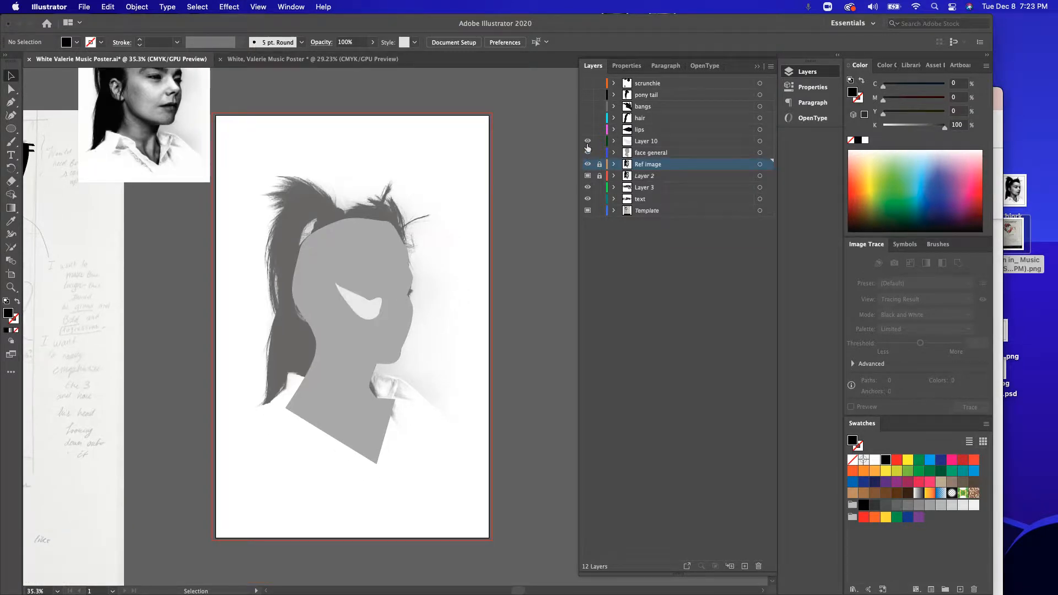
click(588, 129)
click(588, 118)
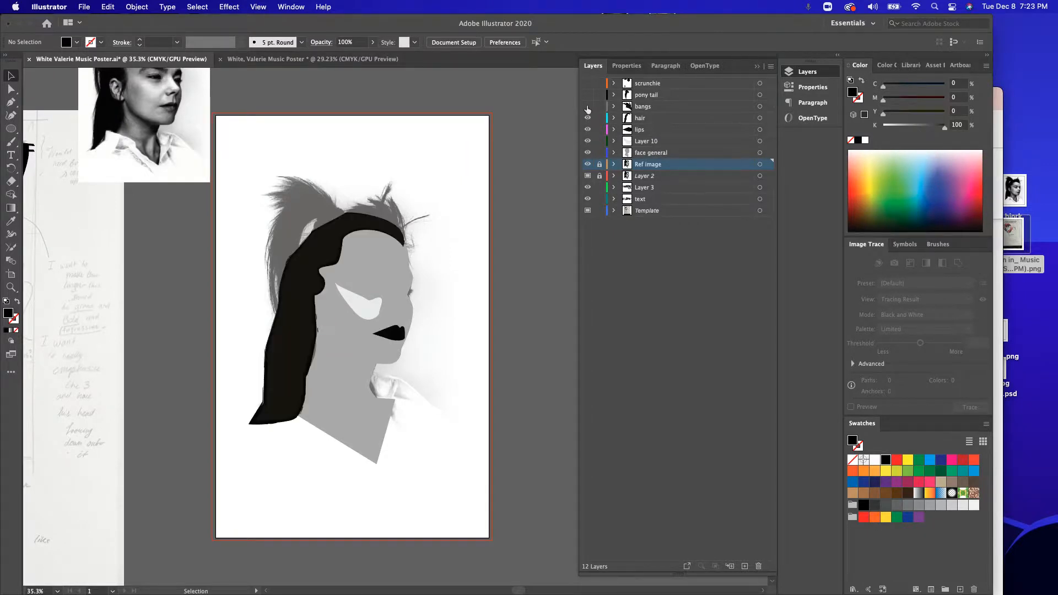
click(588, 106)
click(588, 95)
click(588, 83)
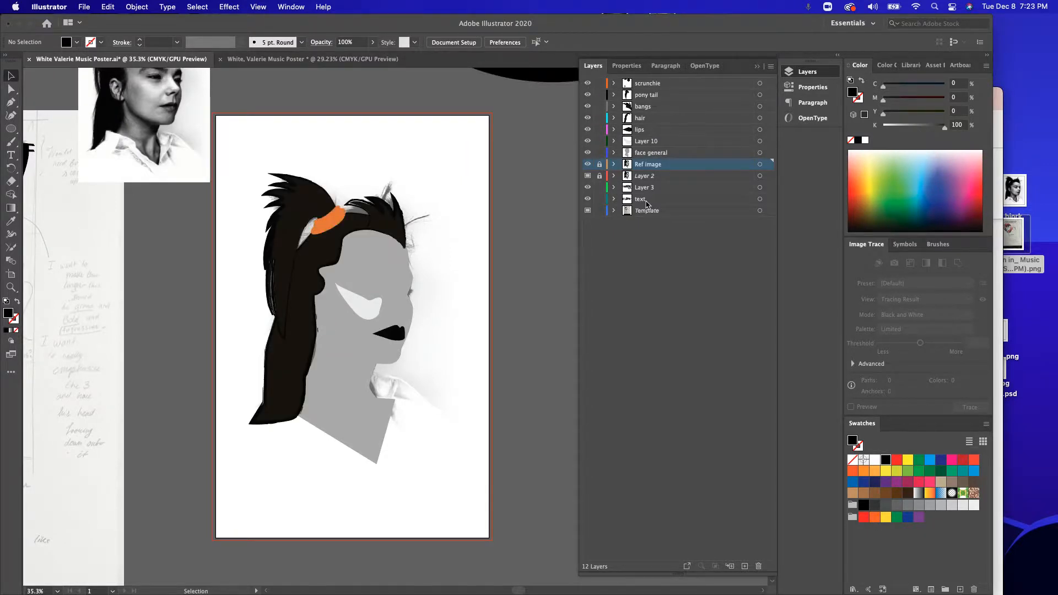
Step: Hide the scrunchie, pony tail, bangs, lips, hair, Layer 10 and face general layers to reveal the portrait template
click(588, 83)
click(588, 95)
click(588, 107)
click(588, 129)
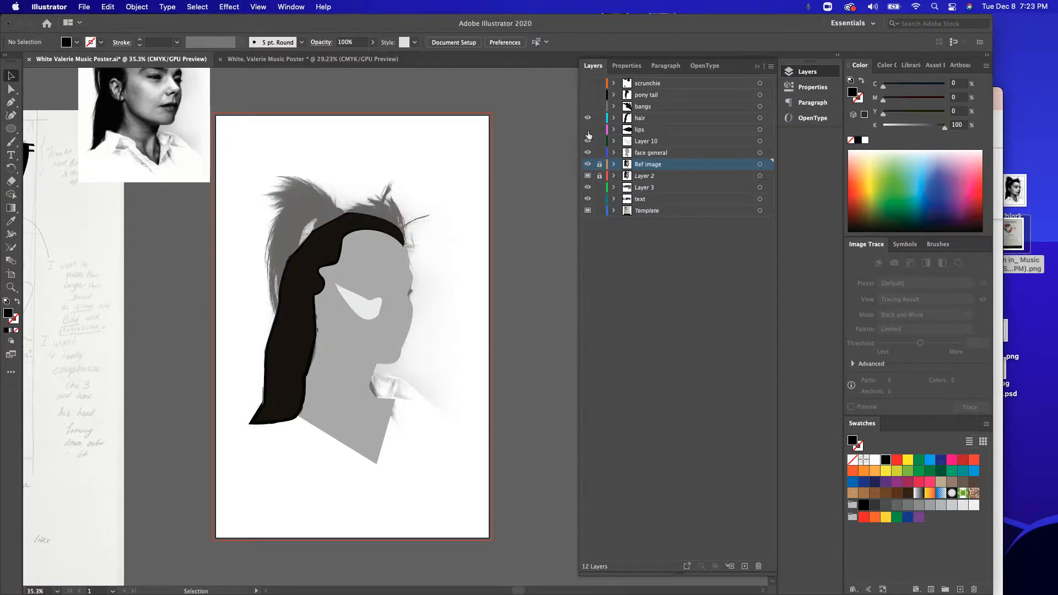
click(588, 118)
click(588, 141)
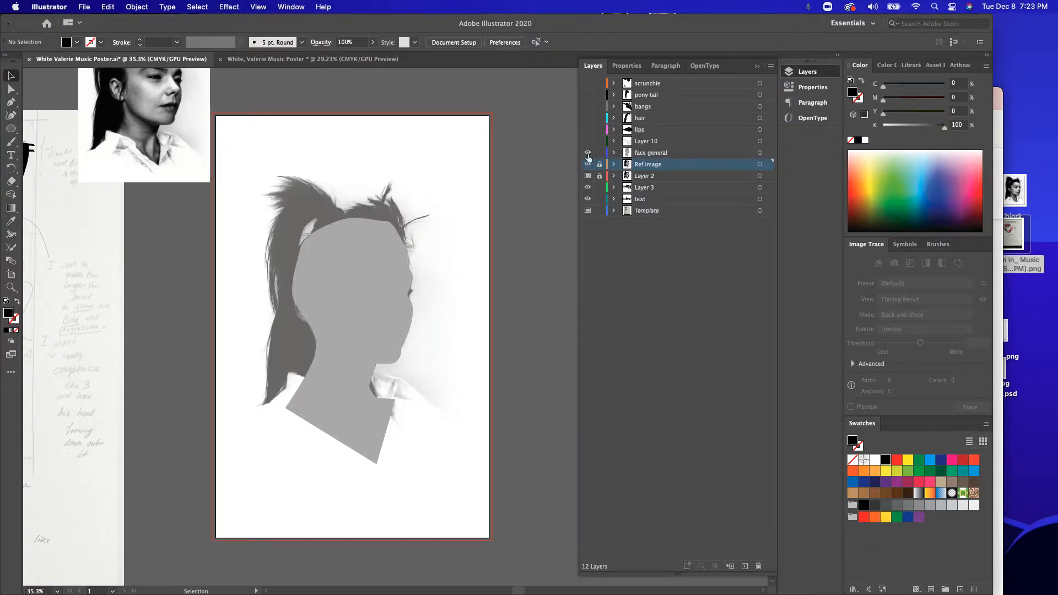
click(588, 152)
Step: Show Layer 10 and lips one at a time with finished layers locked and hidden, and finish with all portrait layers visible and unlocked
click(588, 142)
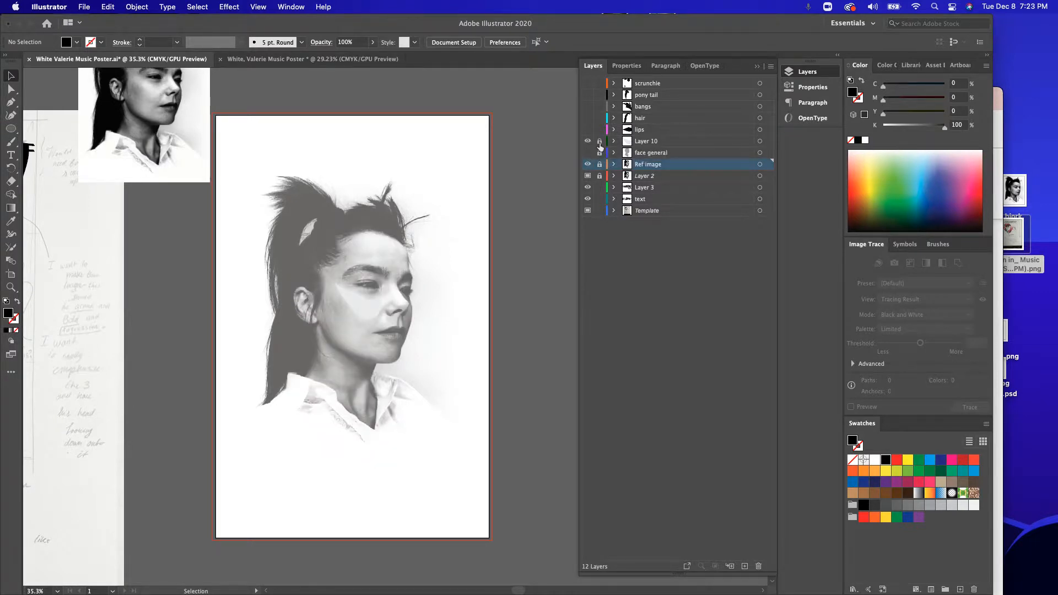
click(588, 141)
click(588, 129)
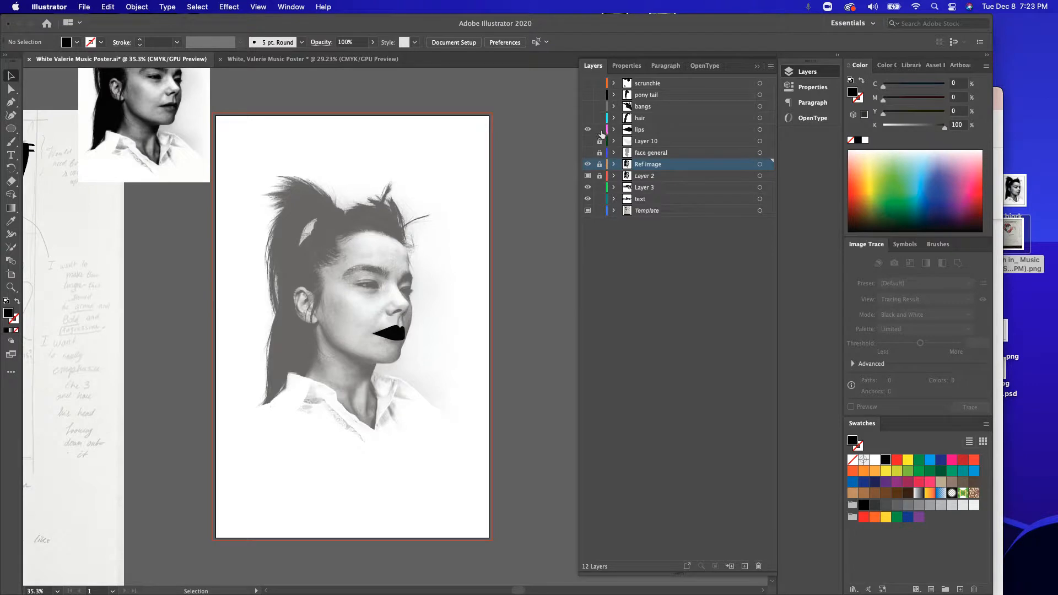
click(587, 129)
drag(600, 153, 588, 83)
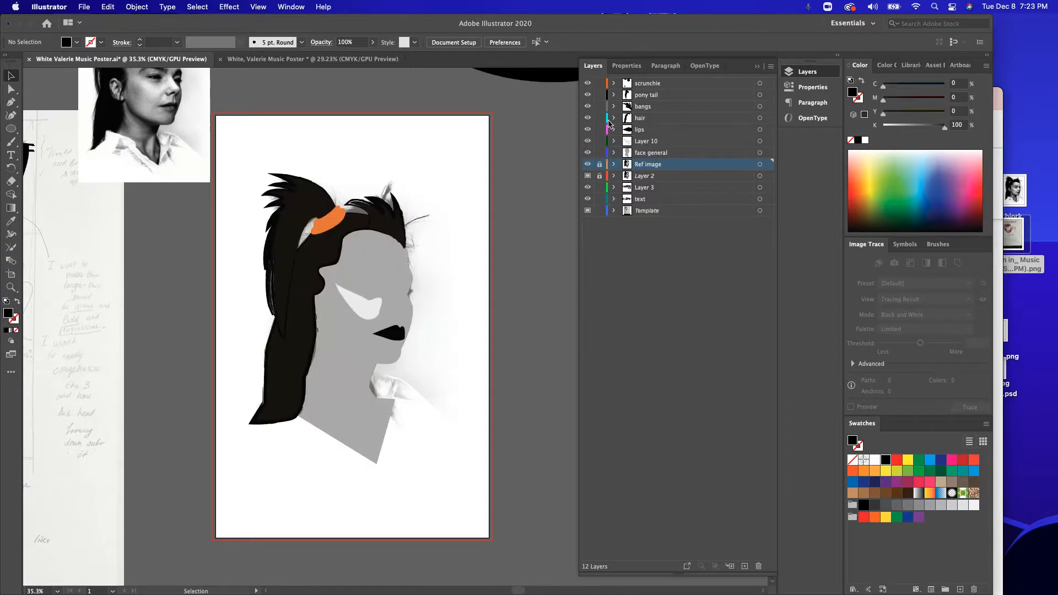
Step: On the lips layer, draw a short two-point Pen path from the upper lip to the face's front edge, deselect it and lock the layer
mouse_move(658, 131)
mouse_down()
mouse_move(659, 158)
mouse_move(660, 125)
mouse_up()
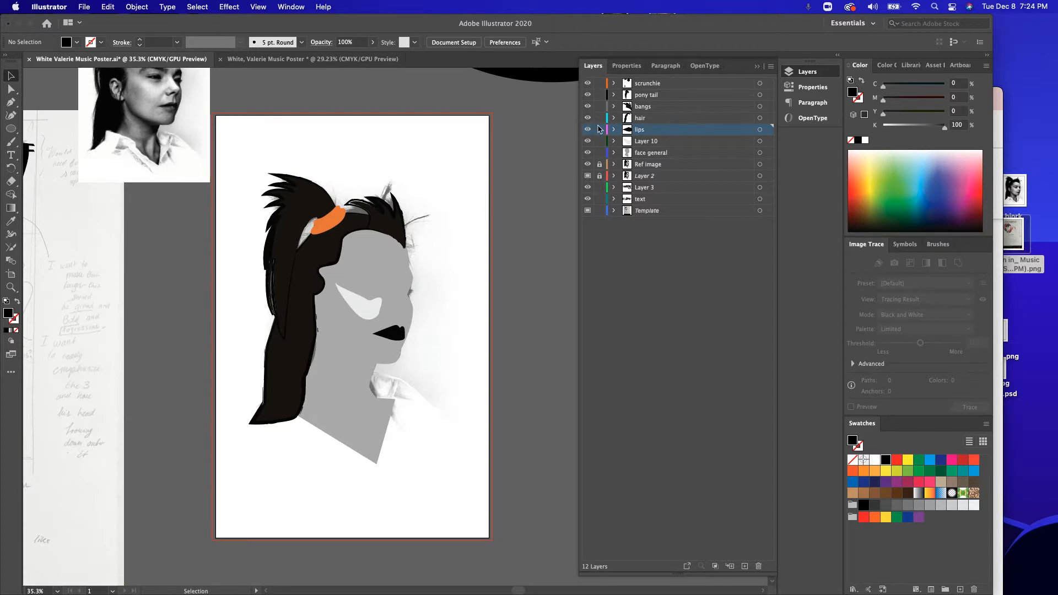
click(11, 102)
click(391, 328)
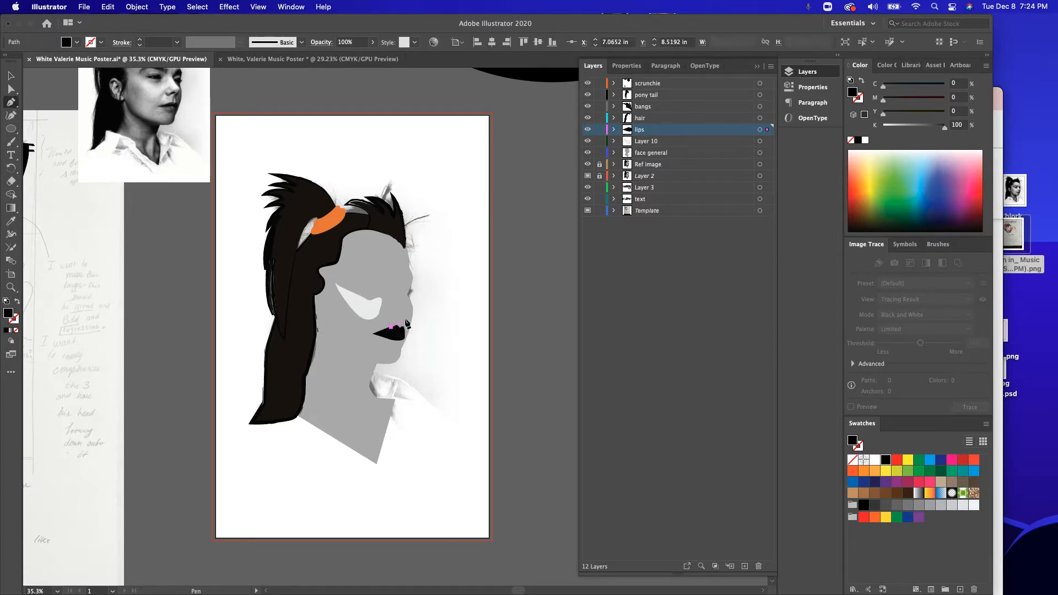
click(412, 317)
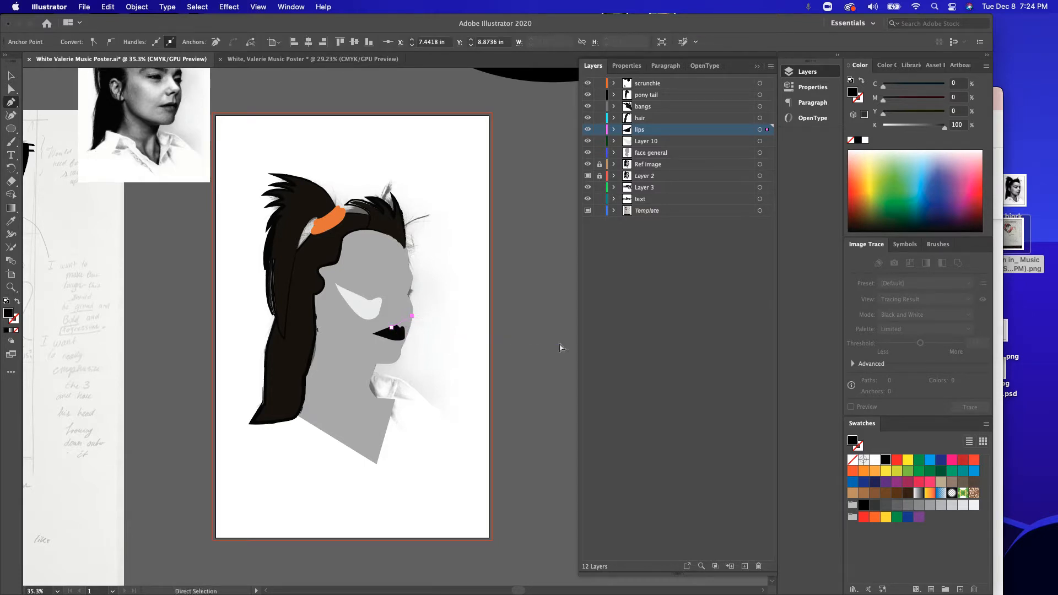
super+click(560, 347)
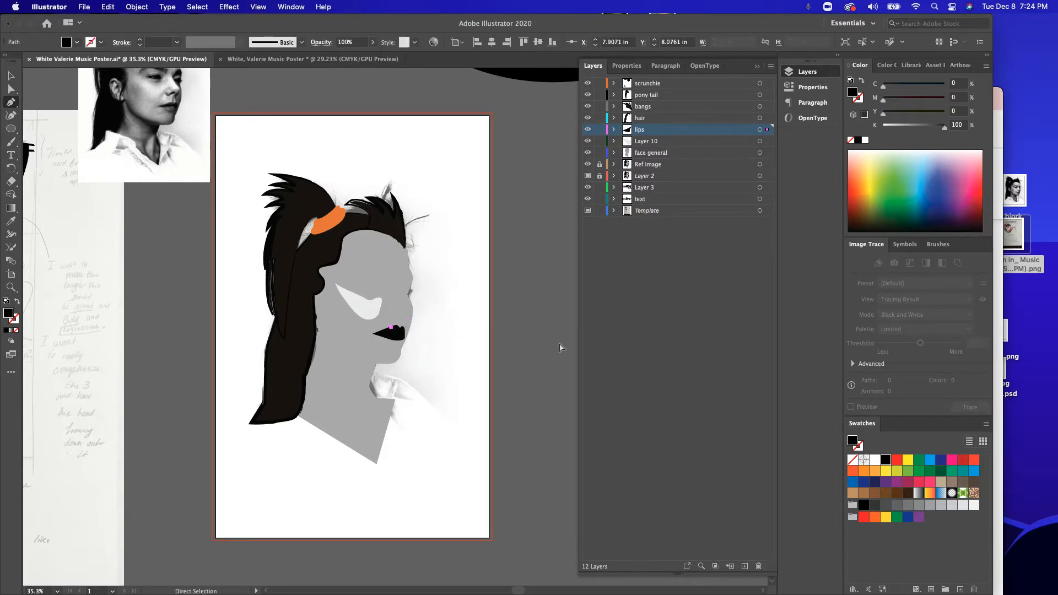
click(599, 129)
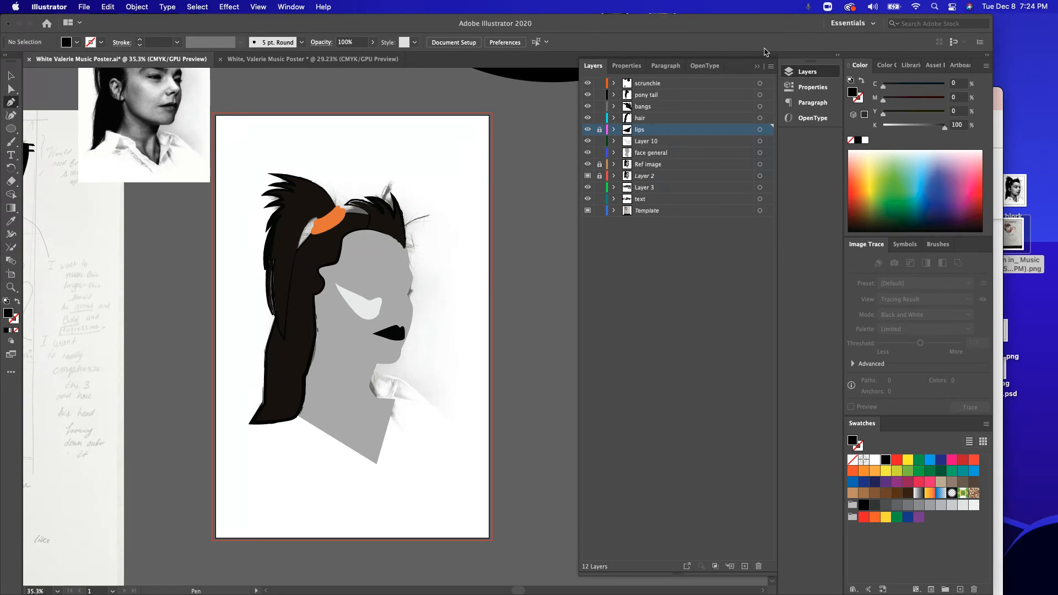
drag(772, 26, 742, 27)
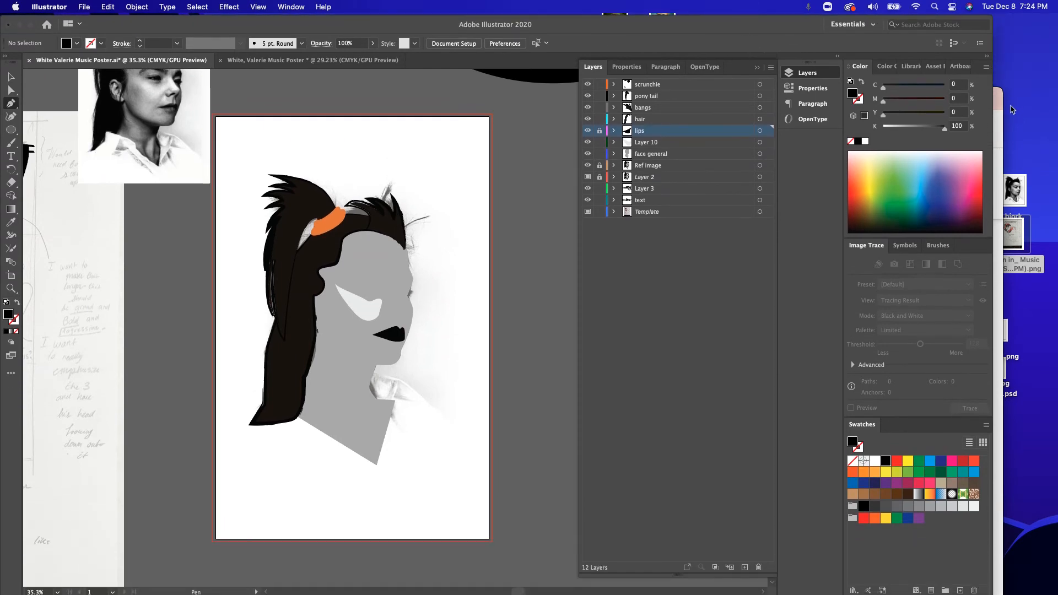
click(999, 124)
click(921, 120)
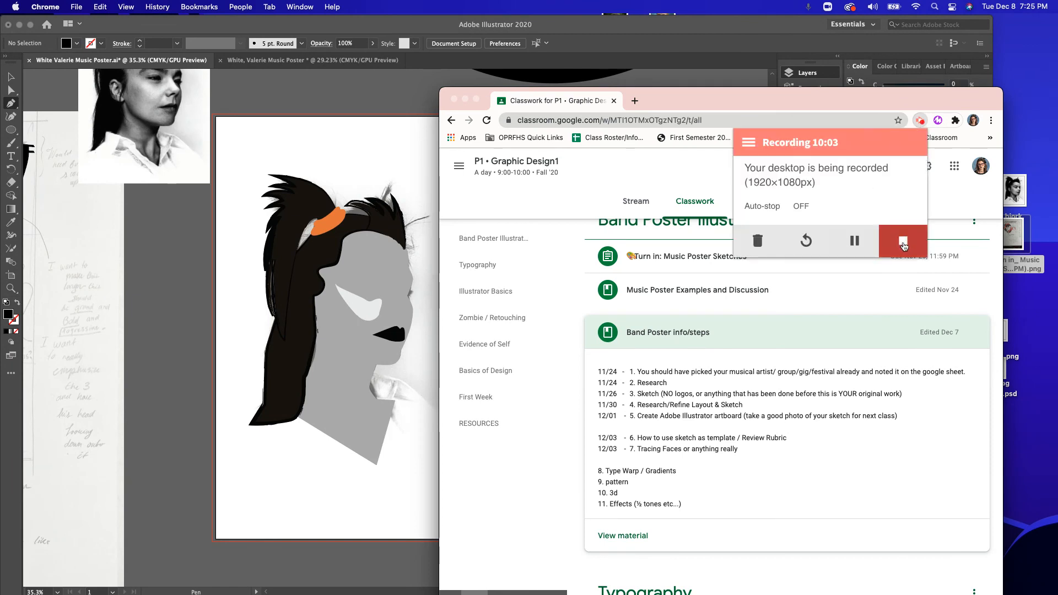